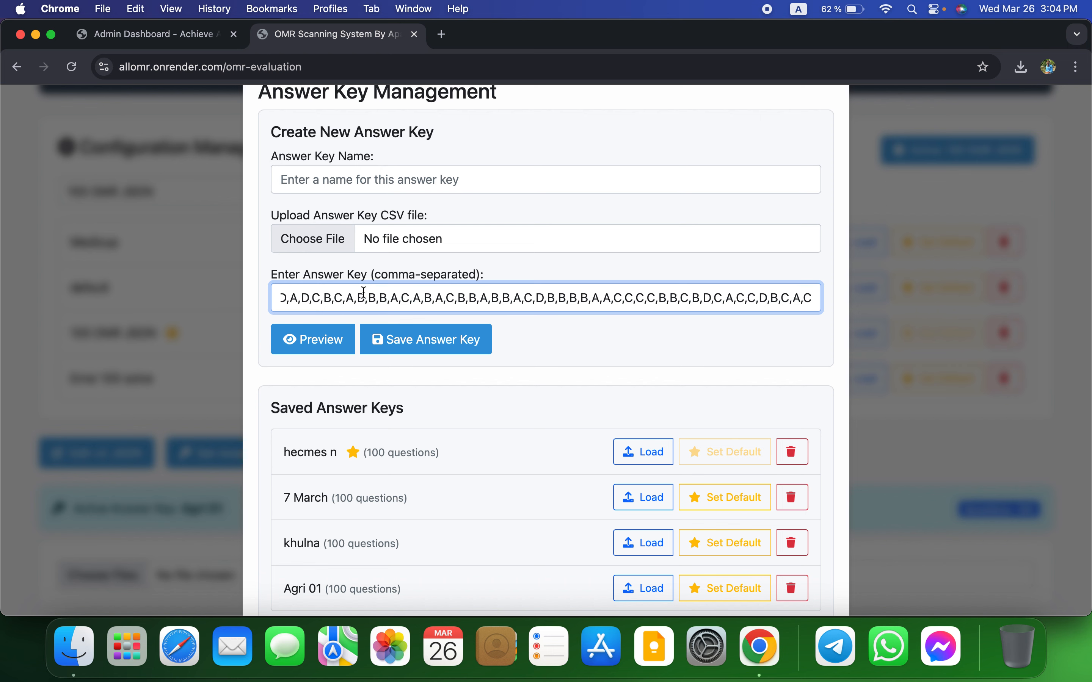
Name the new answer key Agri2, preview its answers and save it
{"action": "scroll", "coordinate": [348, 222], "scroll_direction": "up", "scroll_amount": 3}
{"action": "left_click", "coordinate": [314, 284]}
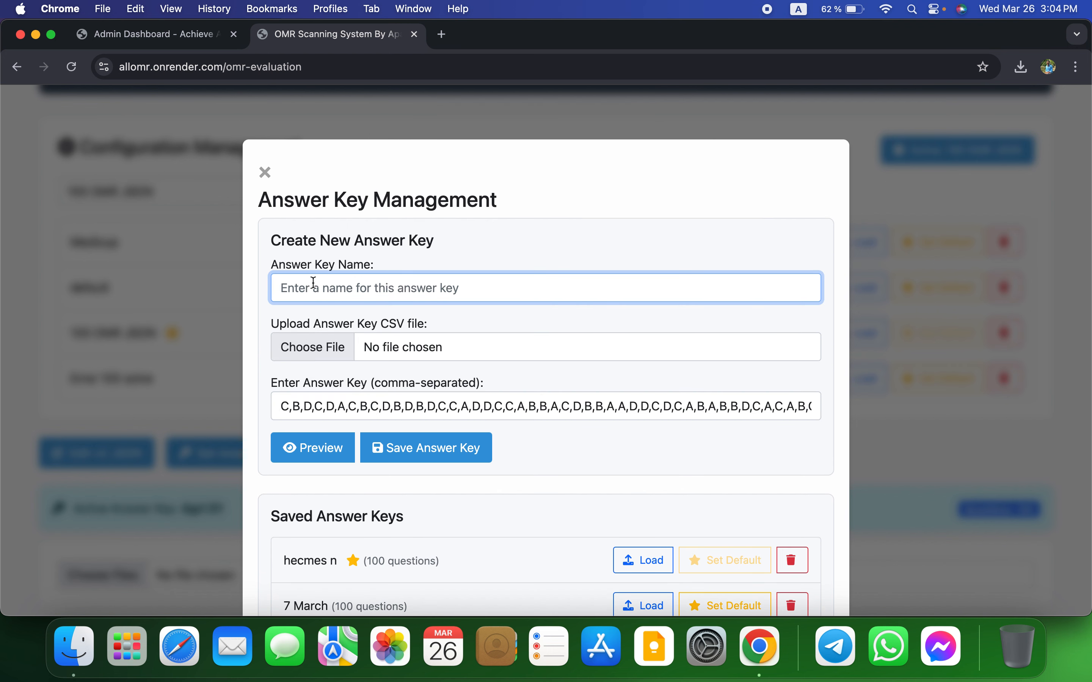
{"action": "type", "text": "Agri2"}
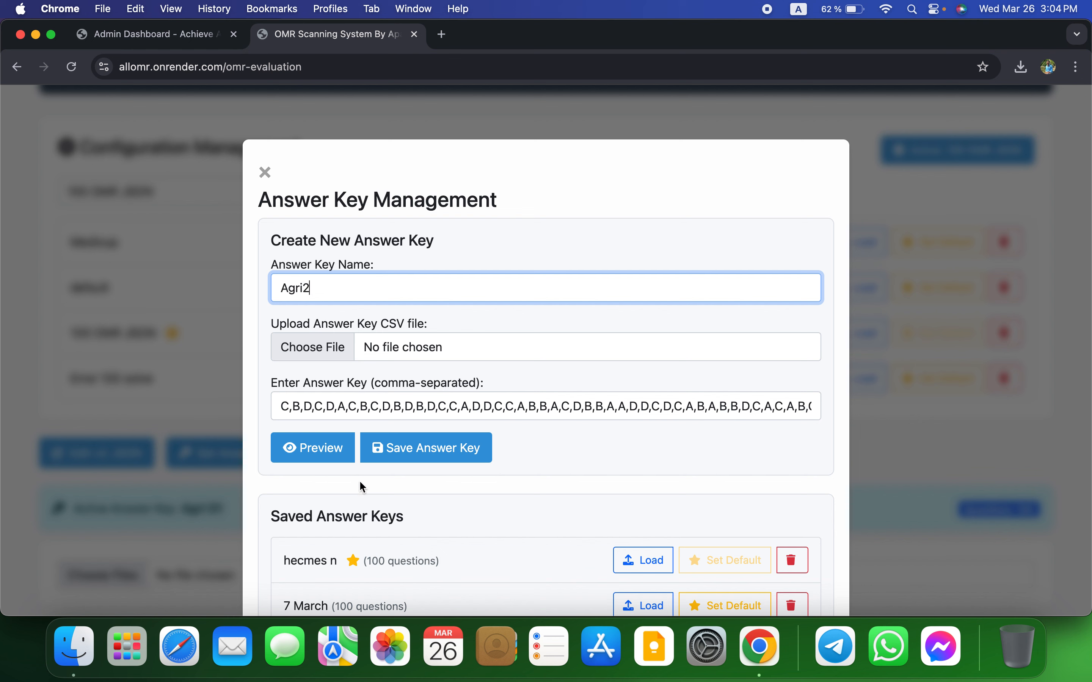
{"action": "left_click", "coordinate": [333, 460]}
{"action": "left_click", "coordinate": [439, 451]}
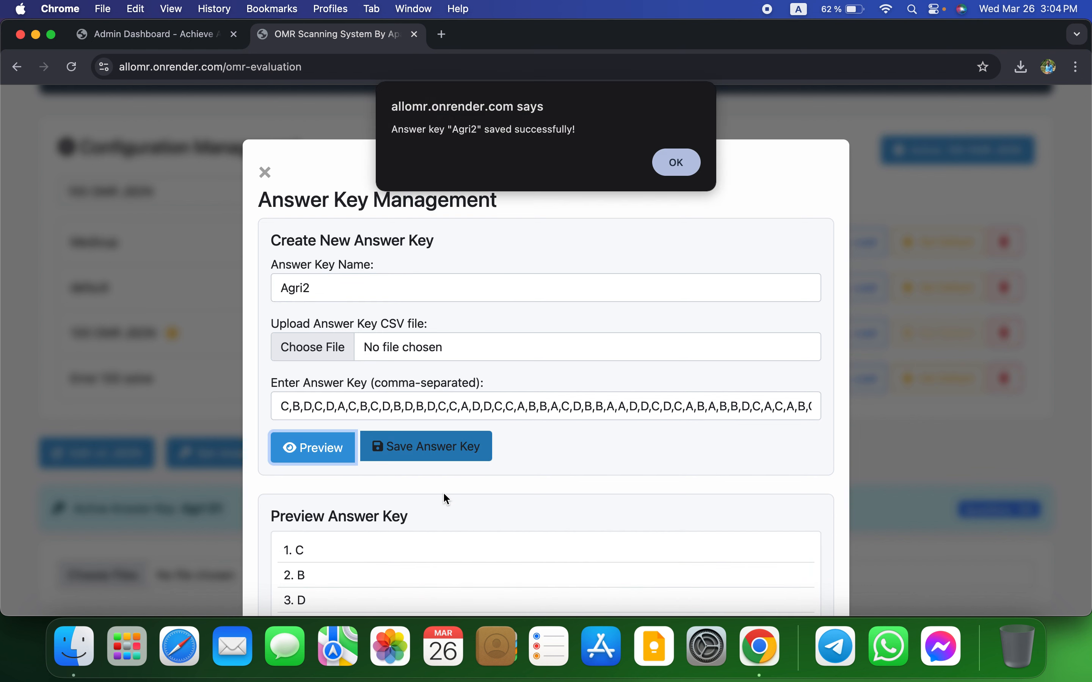
{"action": "left_click", "coordinate": [690, 161]}
Check the Agri2 preview through question 100 and try to apply it as the answer key in use
{"action": "scroll", "coordinate": [591, 339], "scroll_direction": "down", "scroll_amount": 10}
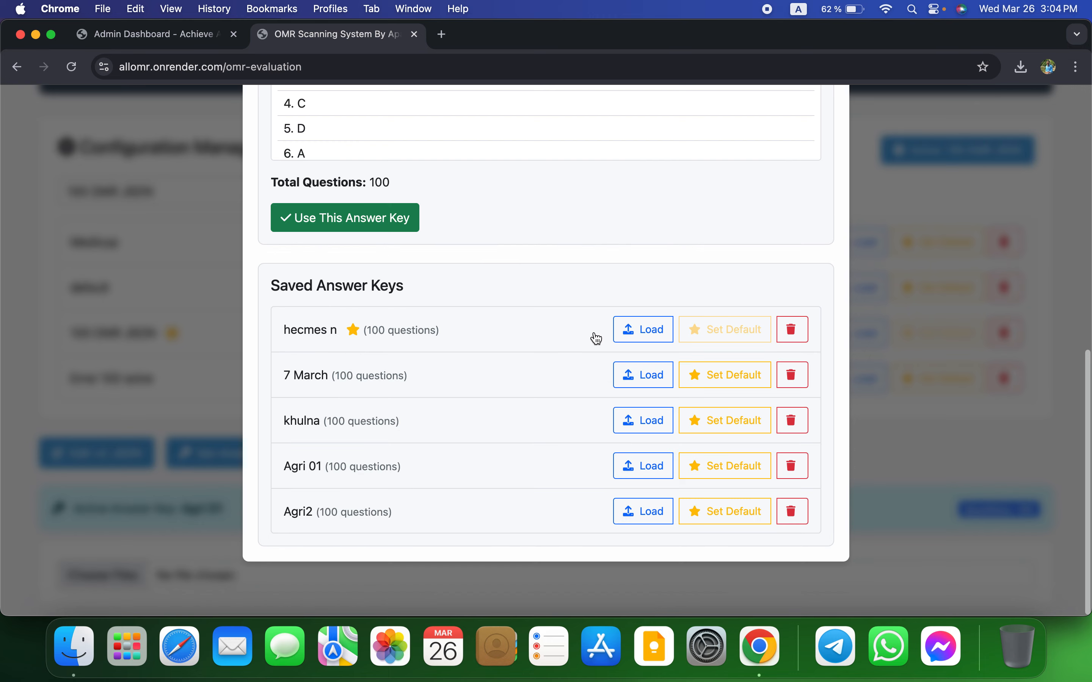
{"action": "scroll", "coordinate": [356, 138], "scroll_direction": "down", "scroll_amount": 20}
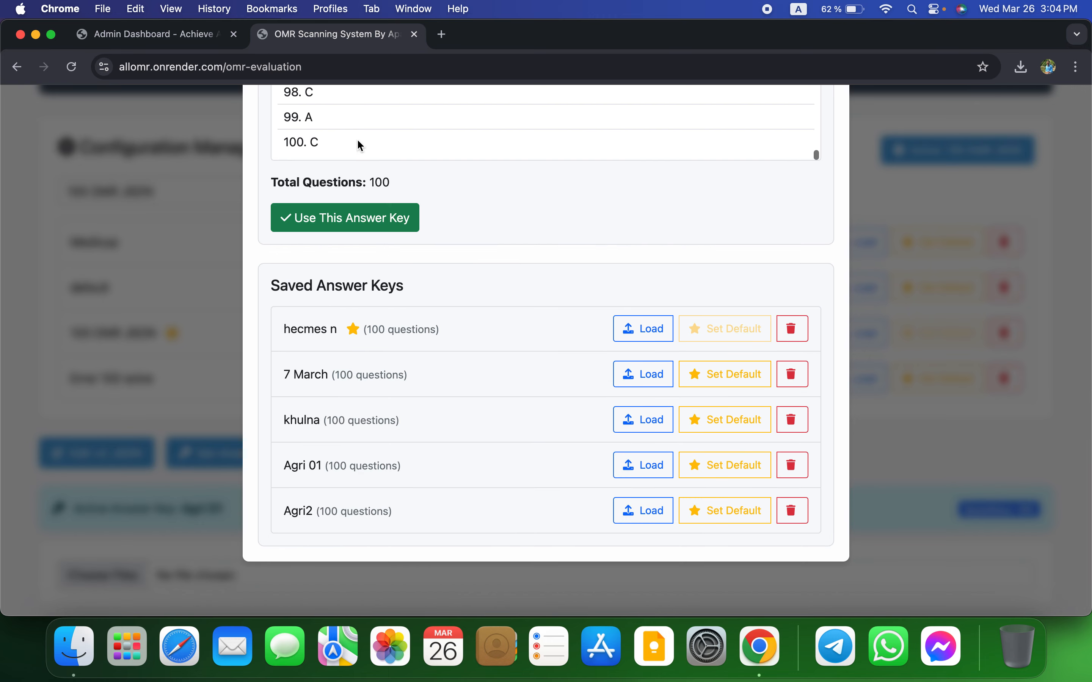
{"action": "left_click", "coordinate": [361, 221]}
{"action": "left_click", "coordinate": [669, 174]}
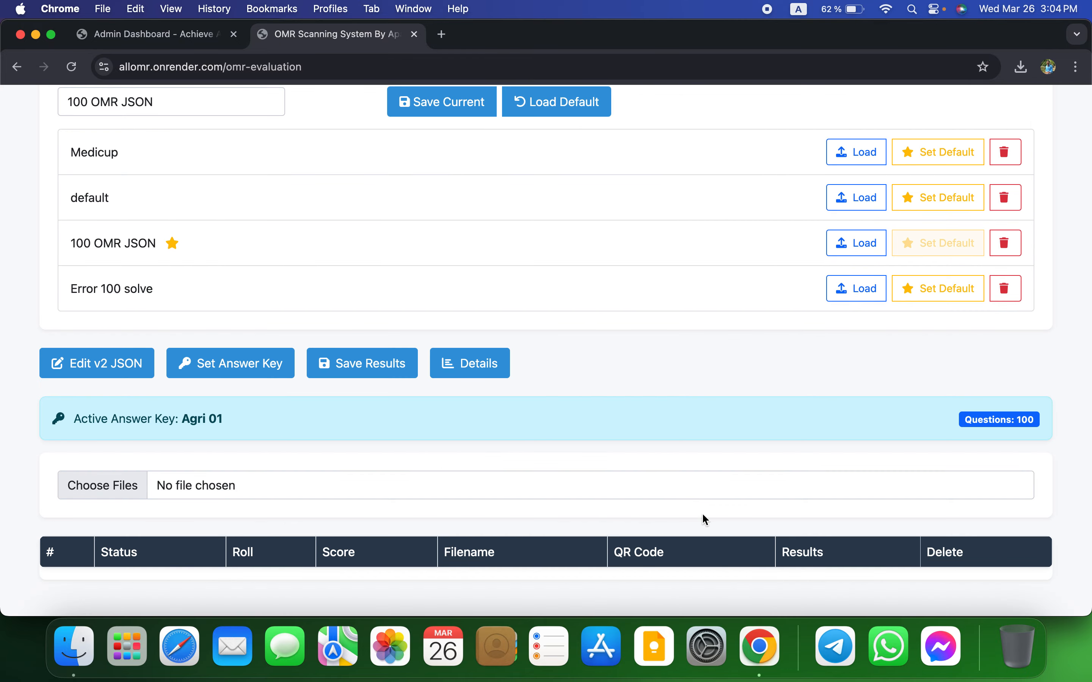
Reopen the answer key manager, look over the saved answer keys and close it
{"action": "left_click", "coordinate": [254, 377]}
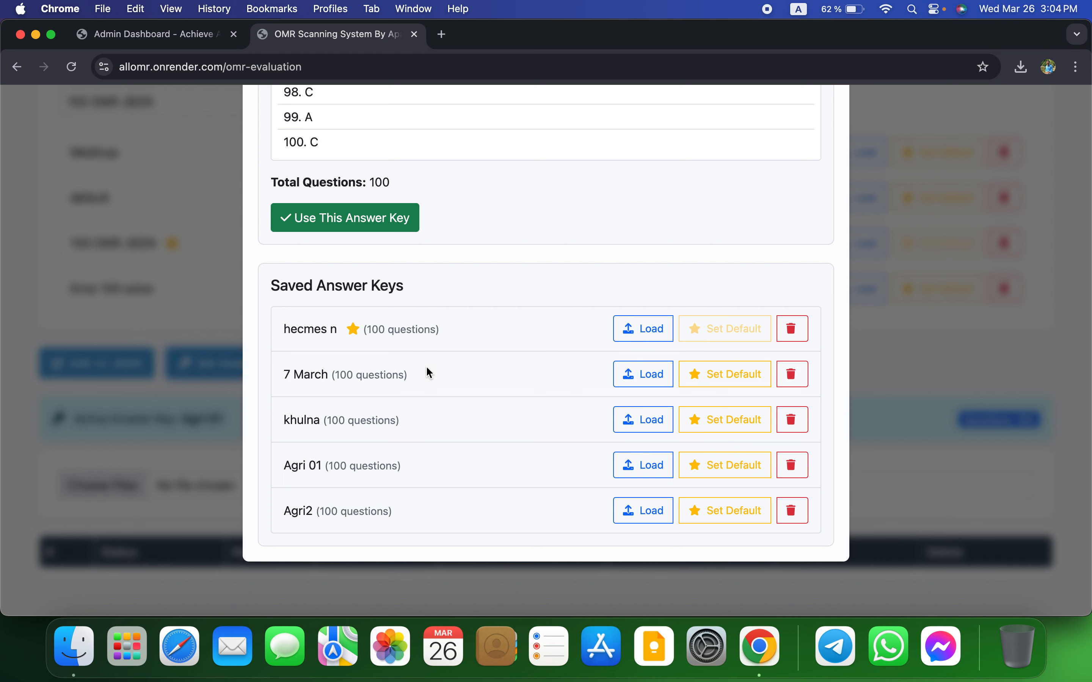
{"action": "scroll", "coordinate": [351, 382], "scroll_direction": "up", "scroll_amount": 1}
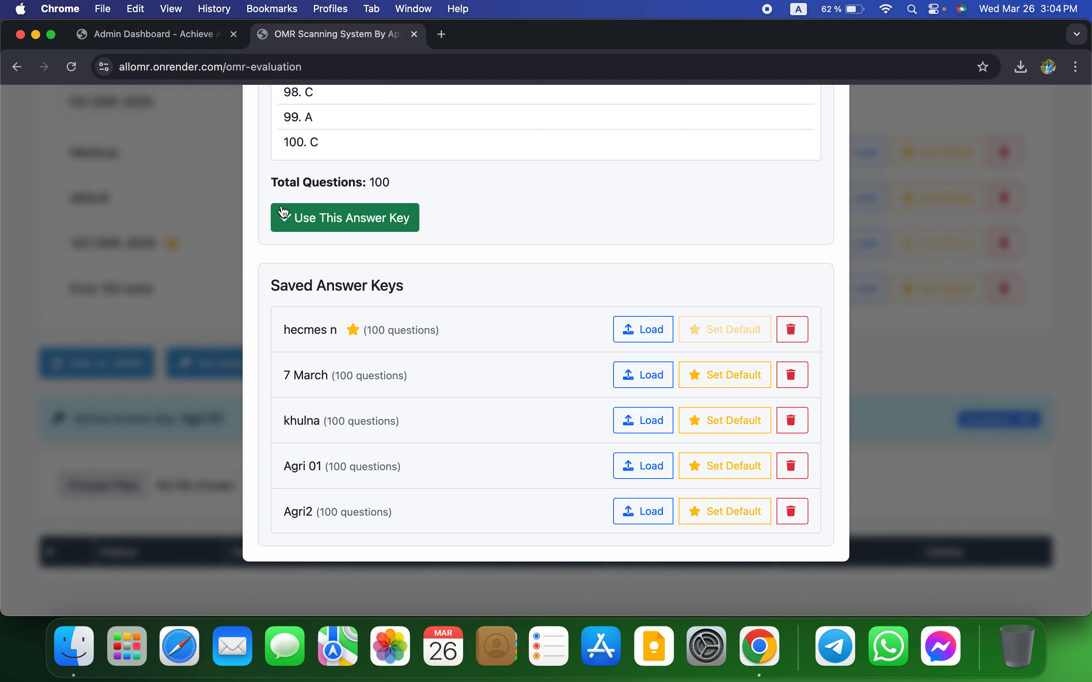
{"action": "scroll", "coordinate": [282, 213], "scroll_direction": "up", "scroll_amount": 20}
{"action": "left_click", "coordinate": [266, 170]}
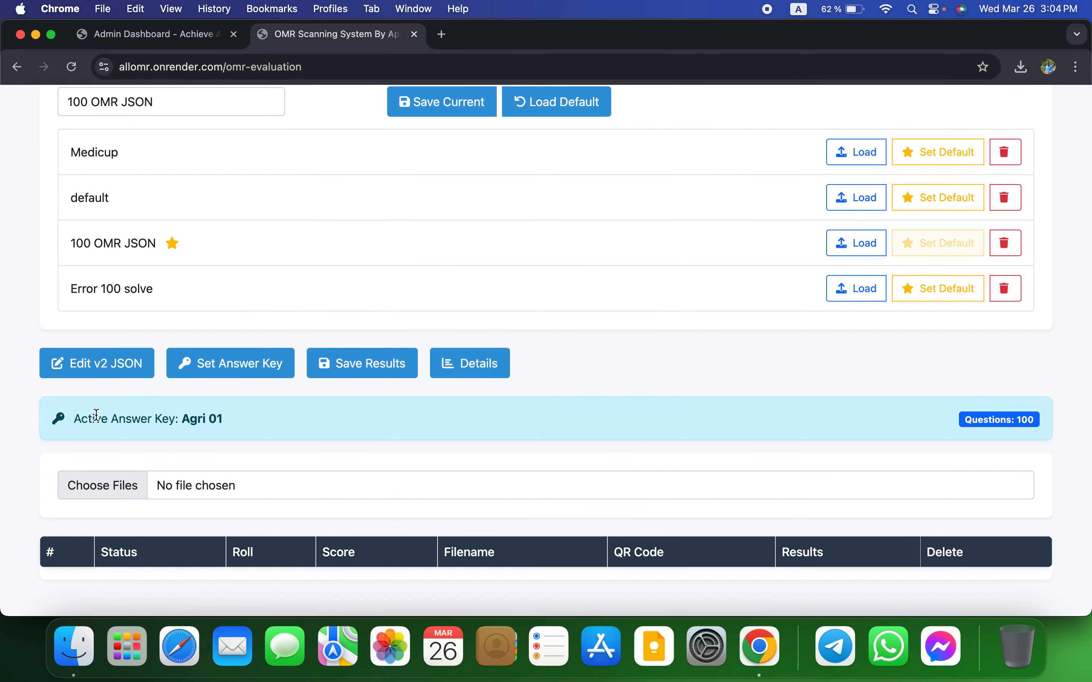
Set the saved answer key Agri2 as the default in the answer key manager
{"action": "left_click", "coordinate": [276, 363]}
{"action": "scroll", "coordinate": [514, 492], "scroll_direction": "down", "scroll_amount": 10}
{"action": "scroll", "coordinate": [514, 493], "scroll_direction": "up", "scroll_amount": 10}
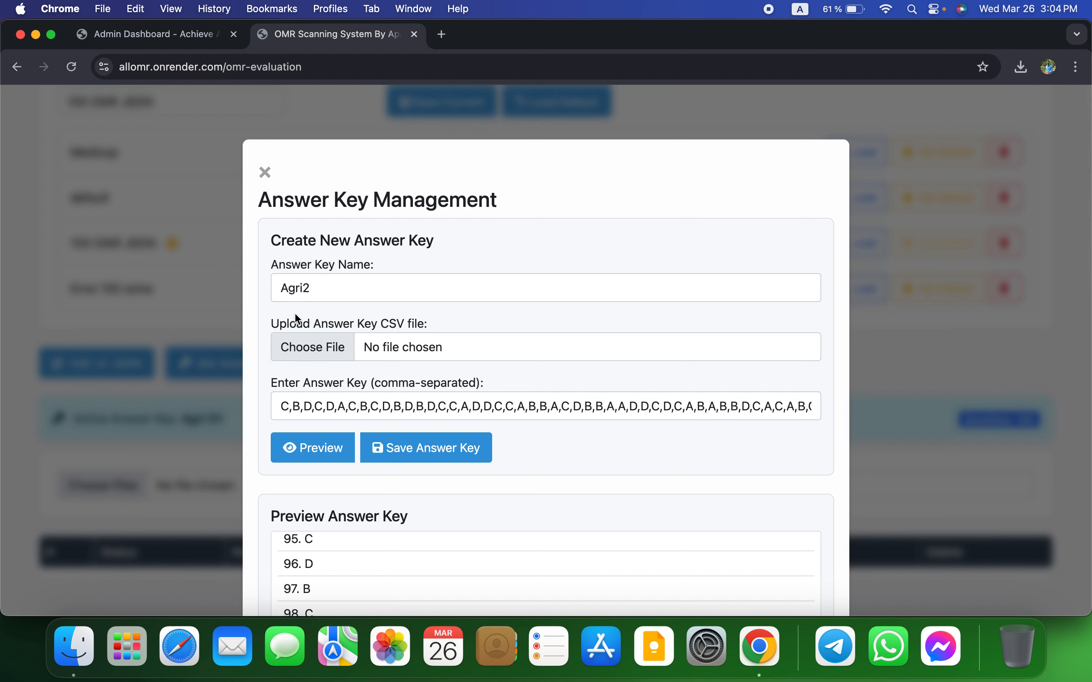
{"action": "scroll", "coordinate": [419, 466], "scroll_direction": "down", "scroll_amount": 10}
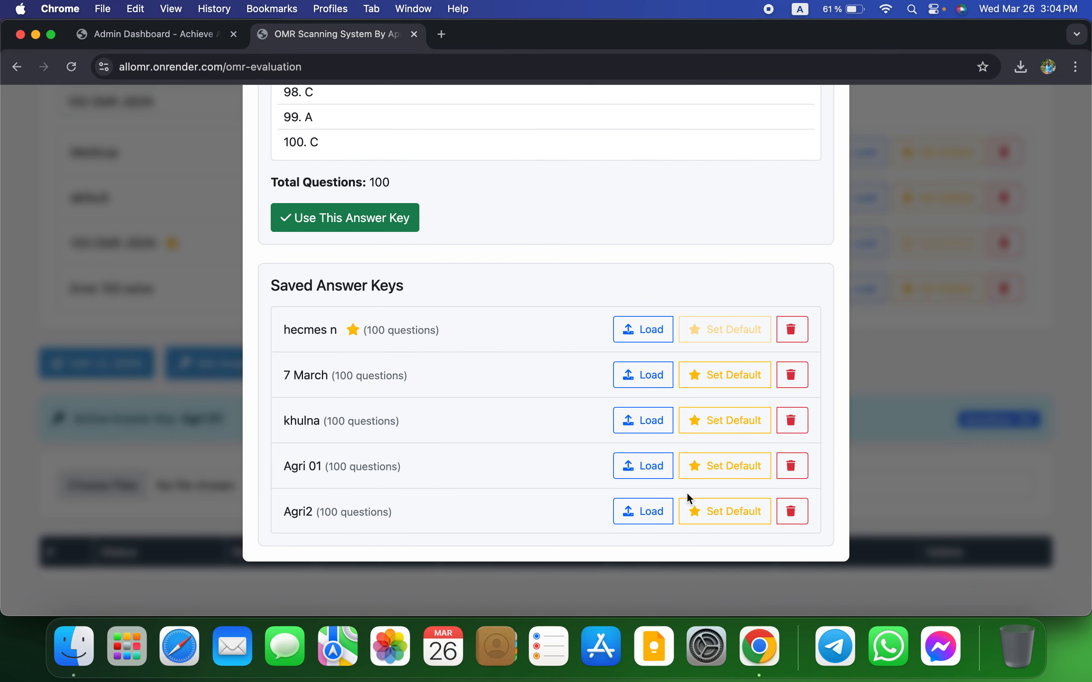
{"action": "left_click", "coordinate": [712, 510]}
{"action": "left_click", "coordinate": [695, 171]}
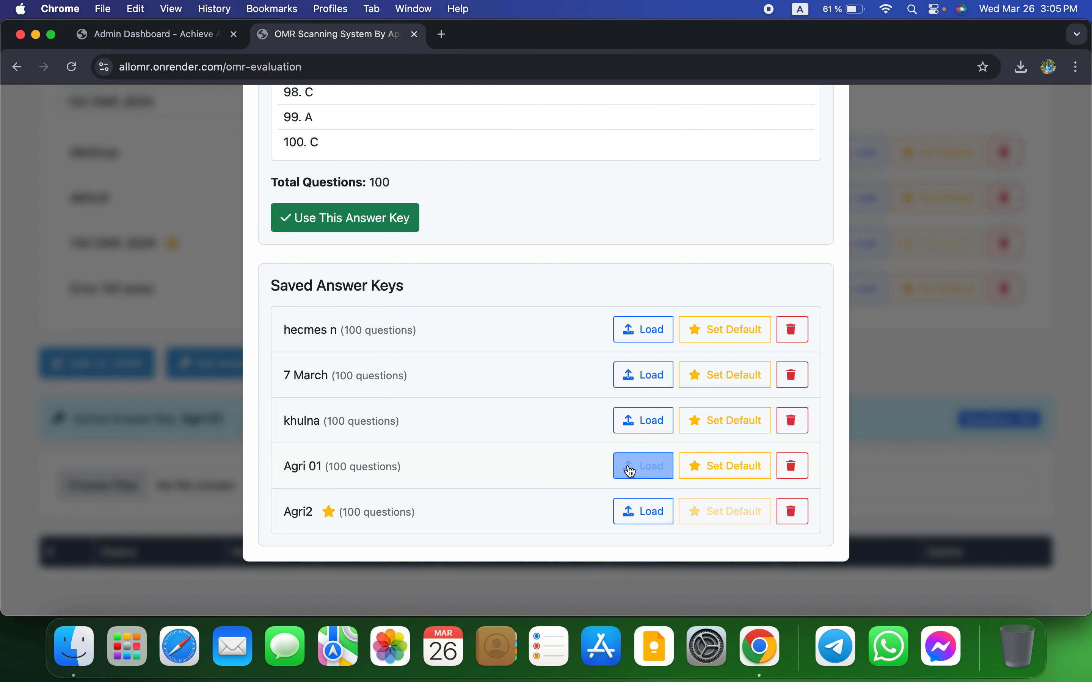
Load Agri2 as the active answer key and close the answer key manager
{"action": "left_click", "coordinate": [633, 507]}
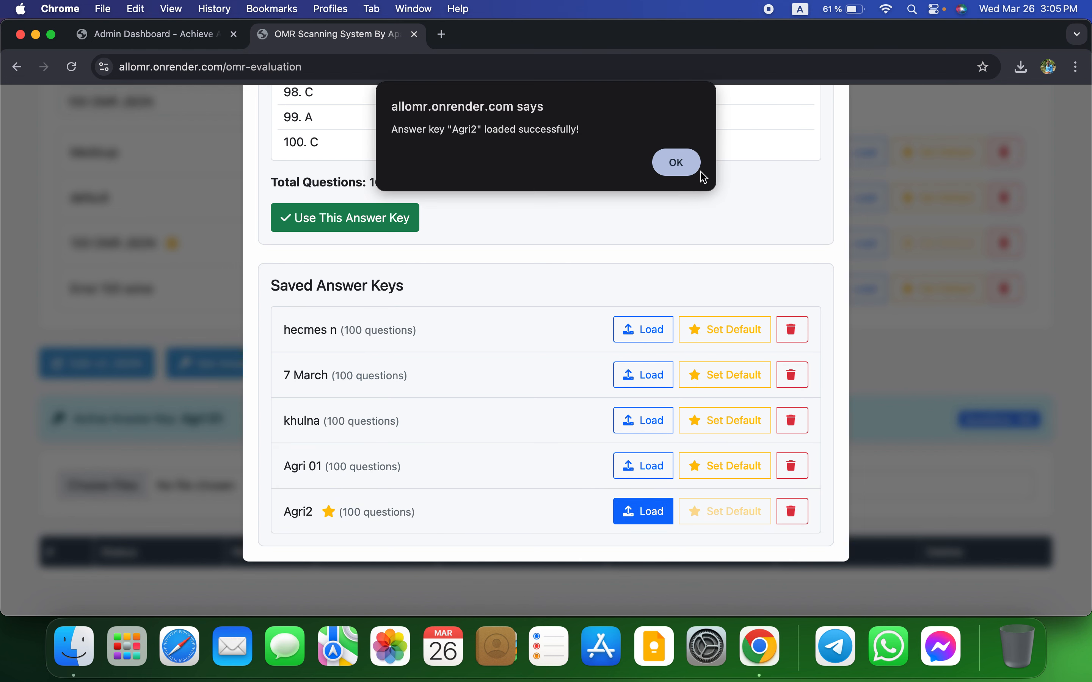
{"action": "left_click", "coordinate": [686, 165]}
{"action": "left_click", "coordinate": [276, 217]}
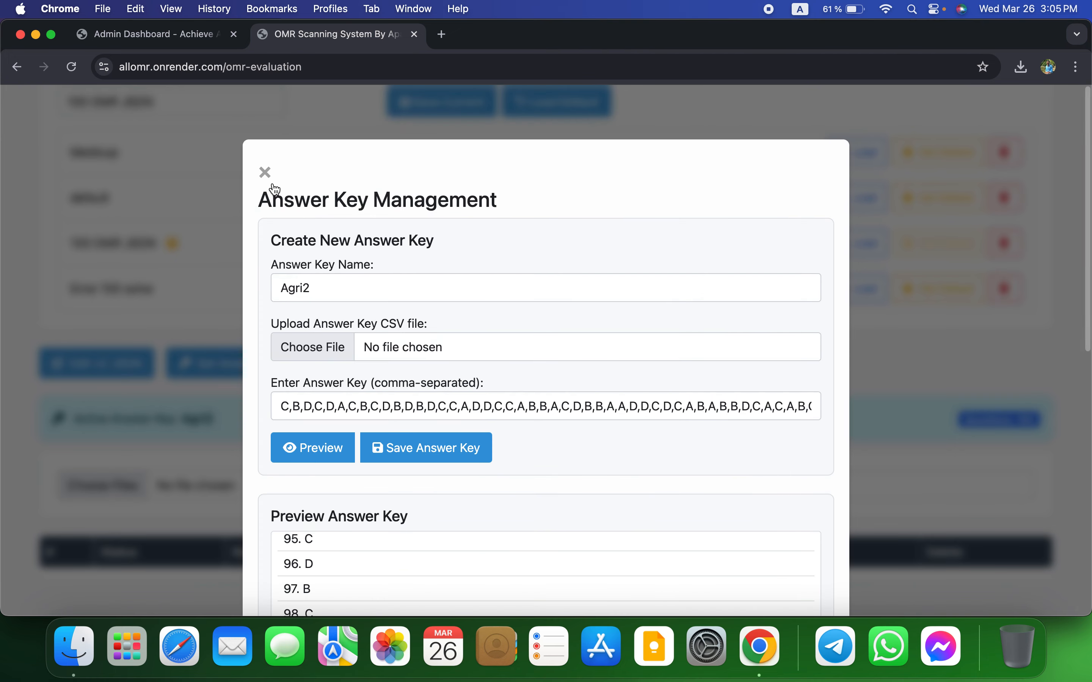
{"action": "left_click", "coordinate": [265, 172]}
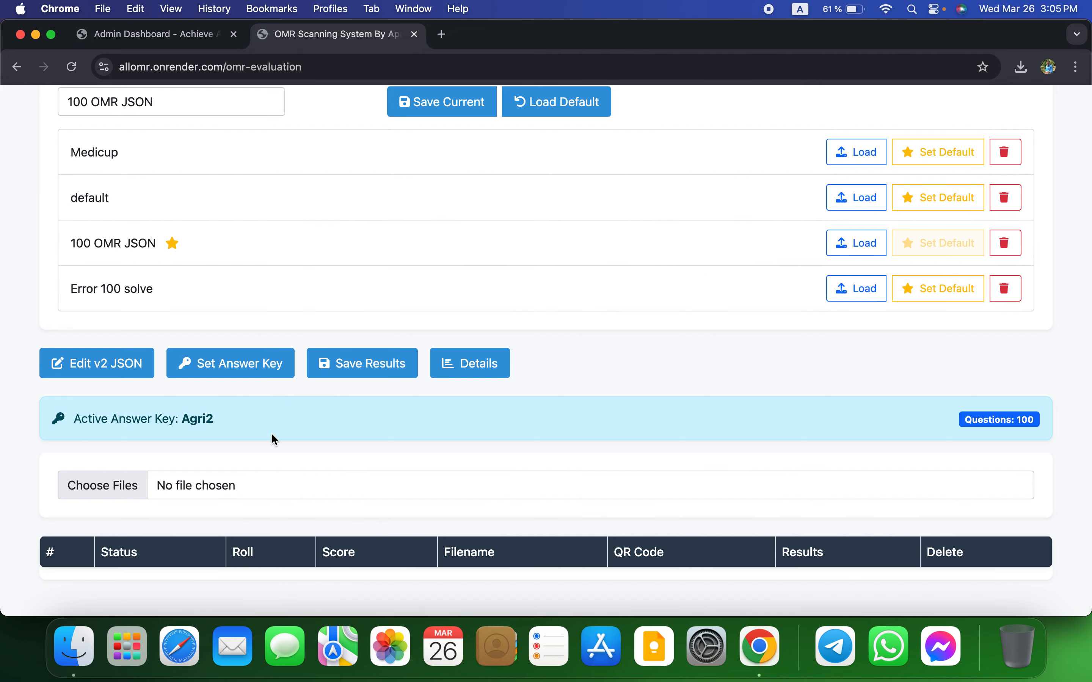
Replace the configuration name with 1jvoesfh
{"action": "scroll", "coordinate": [582, 413], "scroll_direction": "up", "scroll_amount": 5}
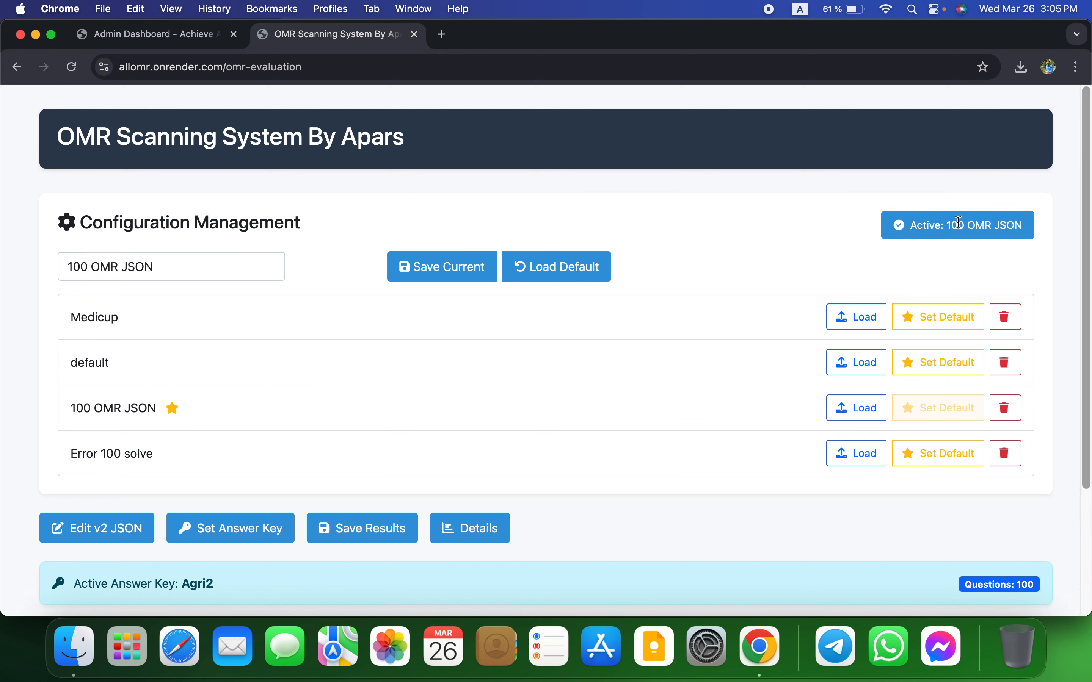
{"action": "triple_click", "coordinate": [71, 267]}
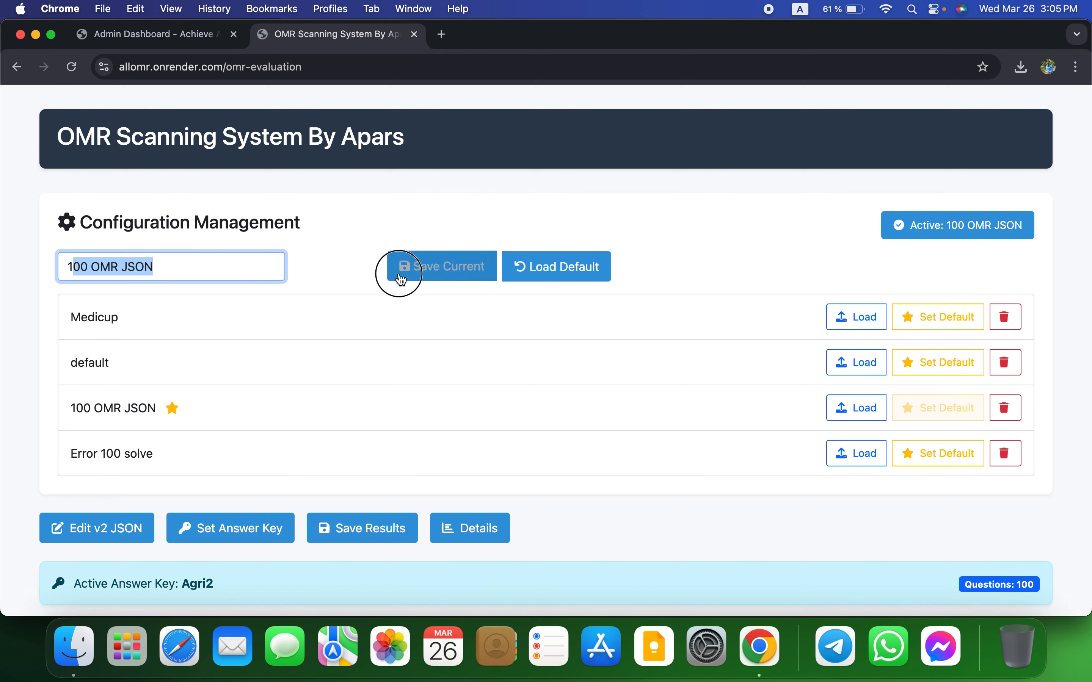
{"action": "type", "text": "1jvoesfh"}
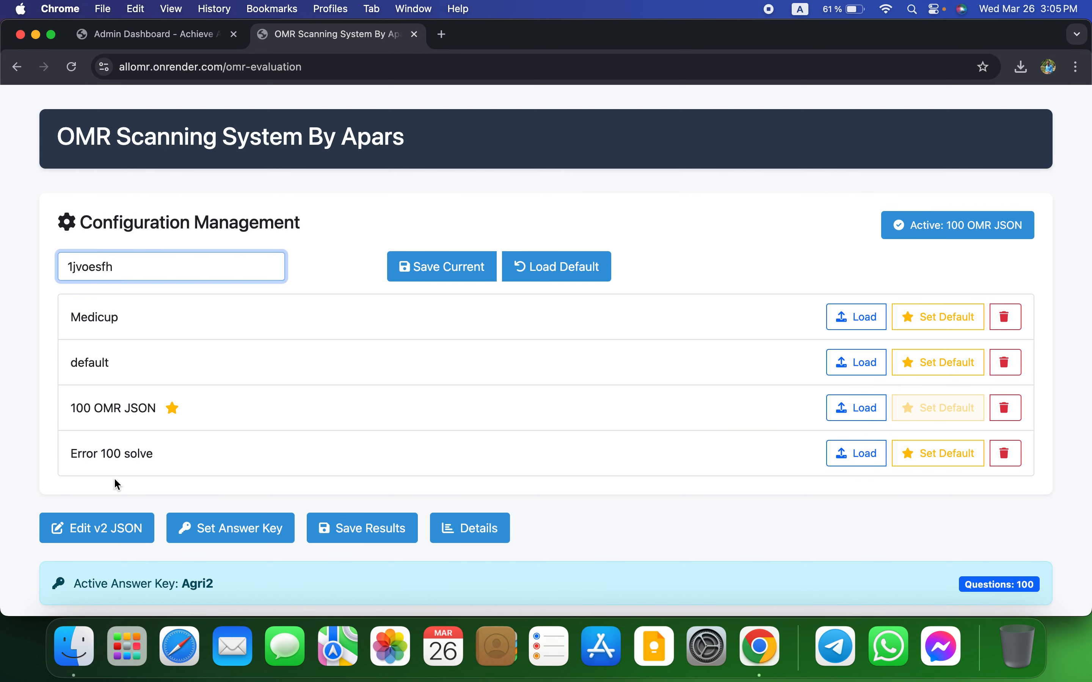
{"action": "left_click", "coordinate": [404, 210]}
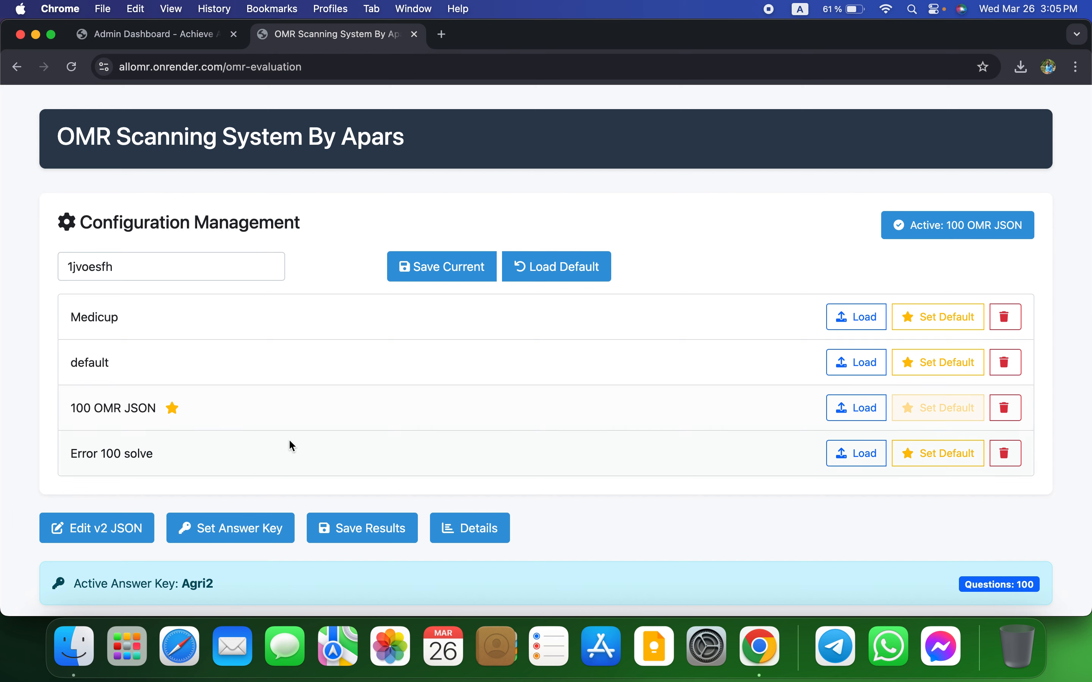
Open the v2 JSON for editing and save it
{"action": "left_click", "coordinate": [111, 537]}
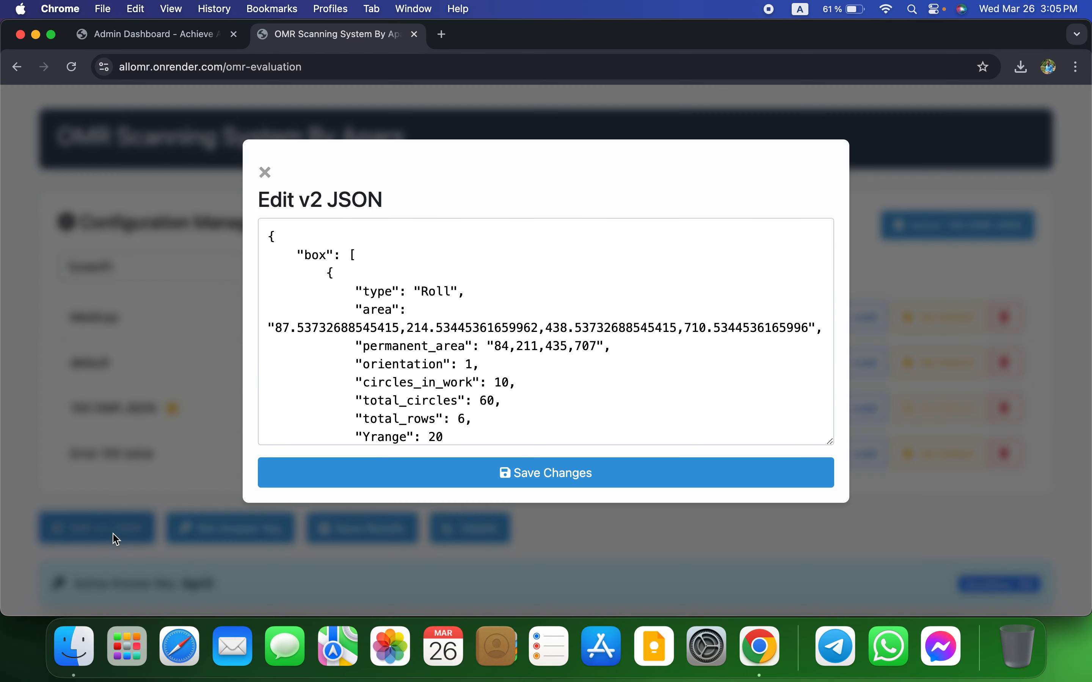
{"action": "left_click", "coordinate": [409, 327]}
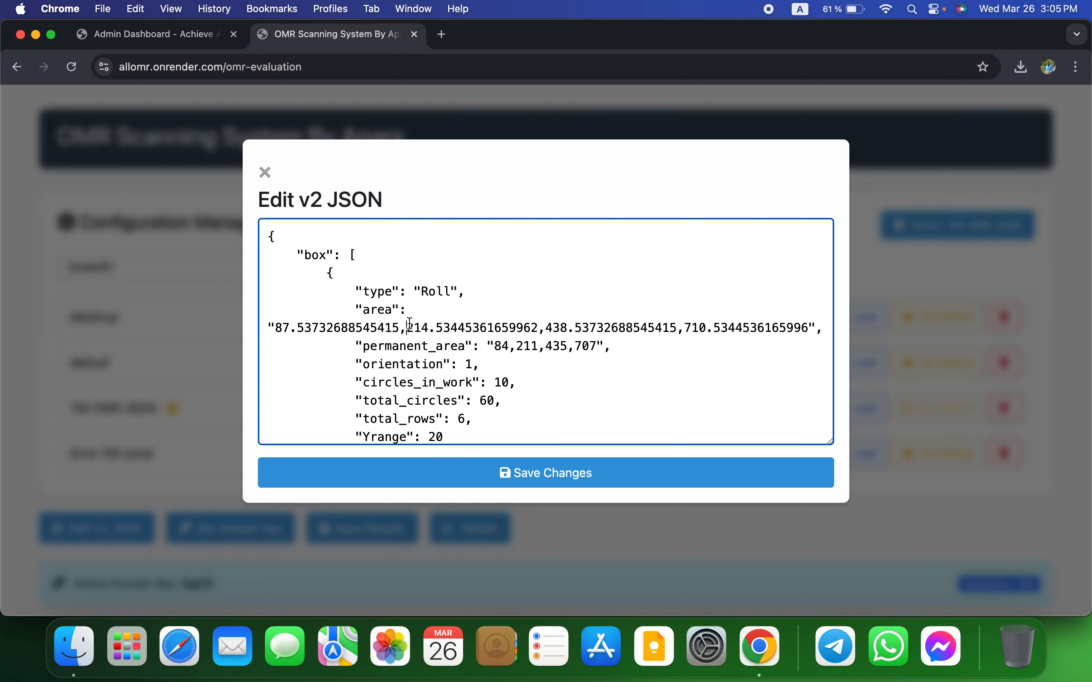
{"action": "left_click", "coordinate": [456, 472]}
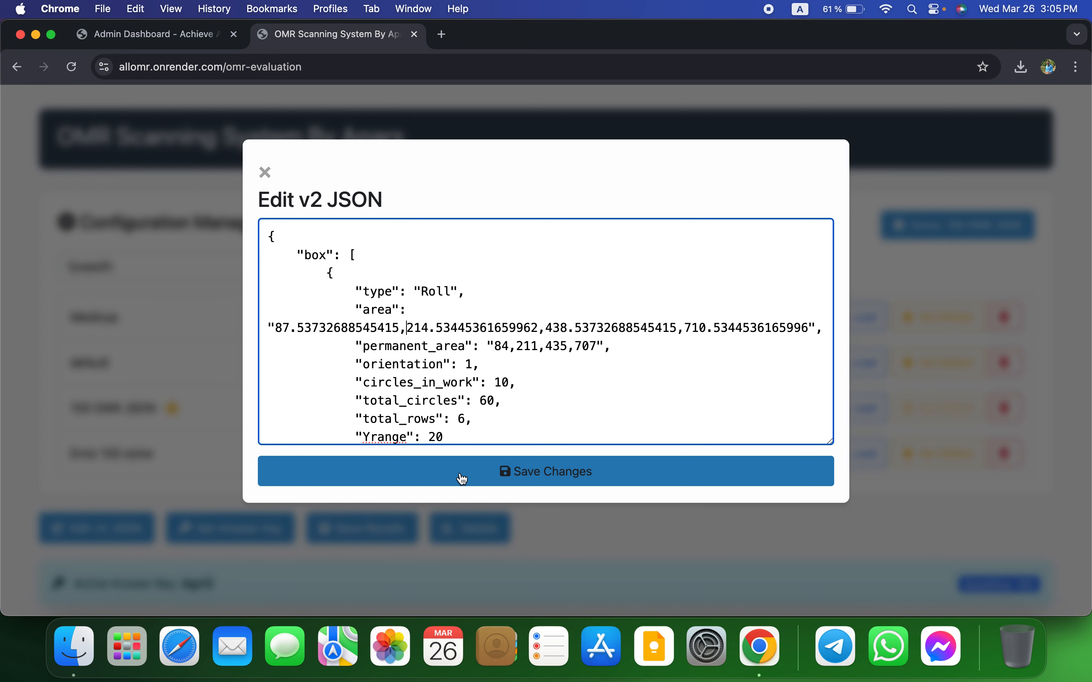
{"action": "left_click", "coordinate": [675, 163]}
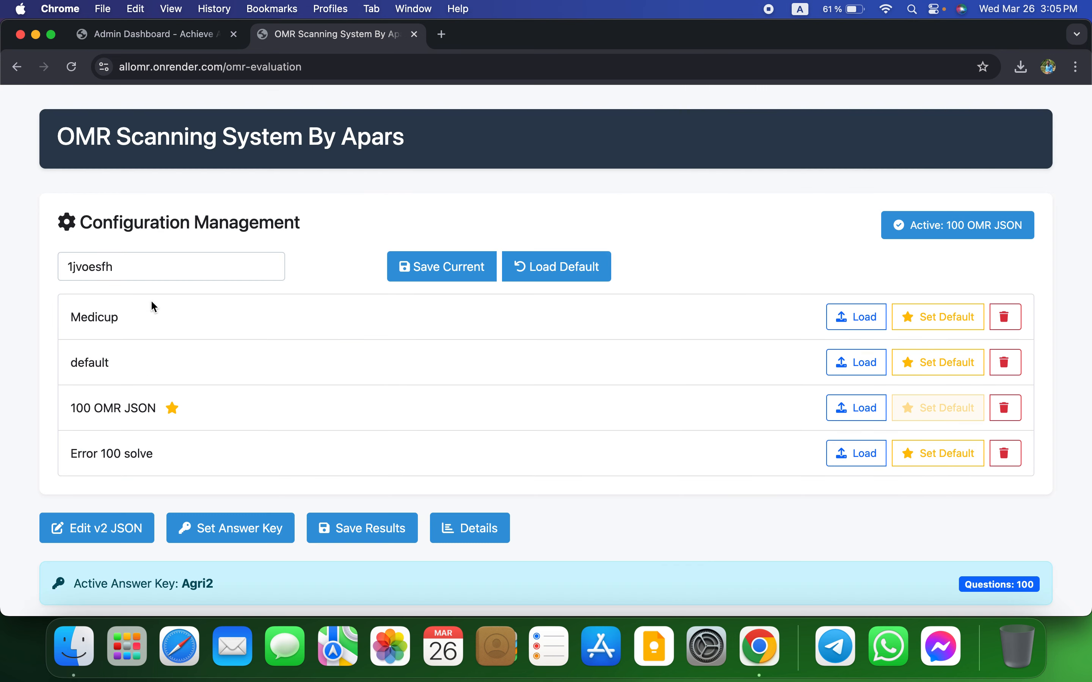
Save the current configuration under the name 1jvoesfh
{"action": "scroll", "coordinate": [448, 416], "scroll_direction": "down", "scroll_amount": 3}
{"action": "scroll", "coordinate": [448, 417], "scroll_direction": "up", "scroll_amount": 3}
{"action": "left_click", "coordinate": [451, 278]}
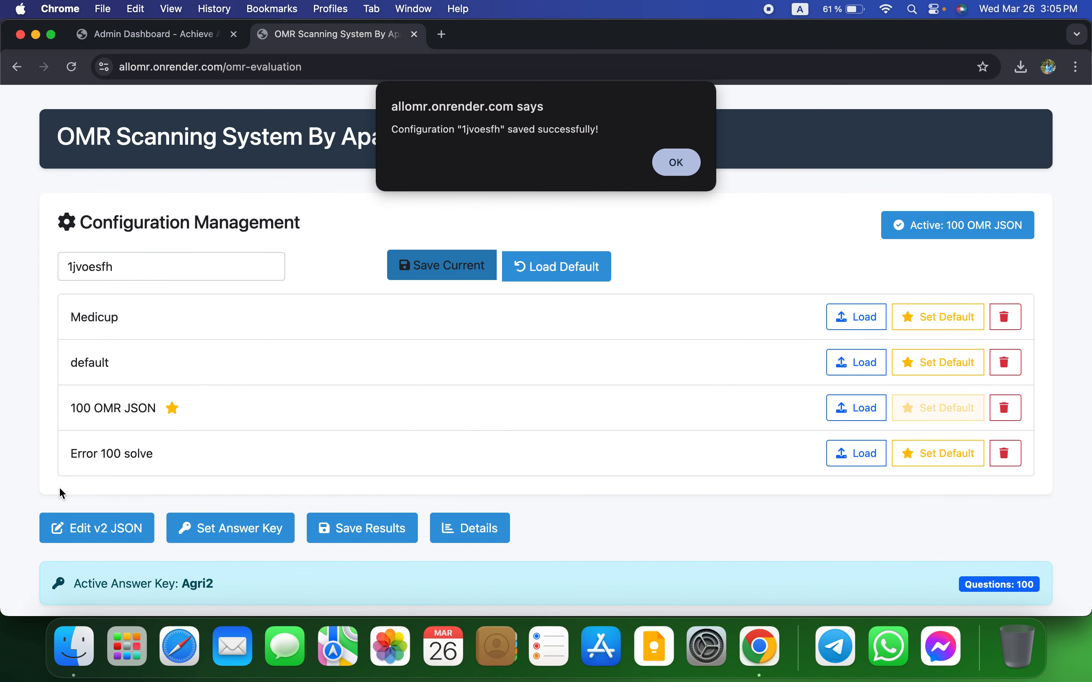
{"action": "left_click", "coordinate": [679, 158]}
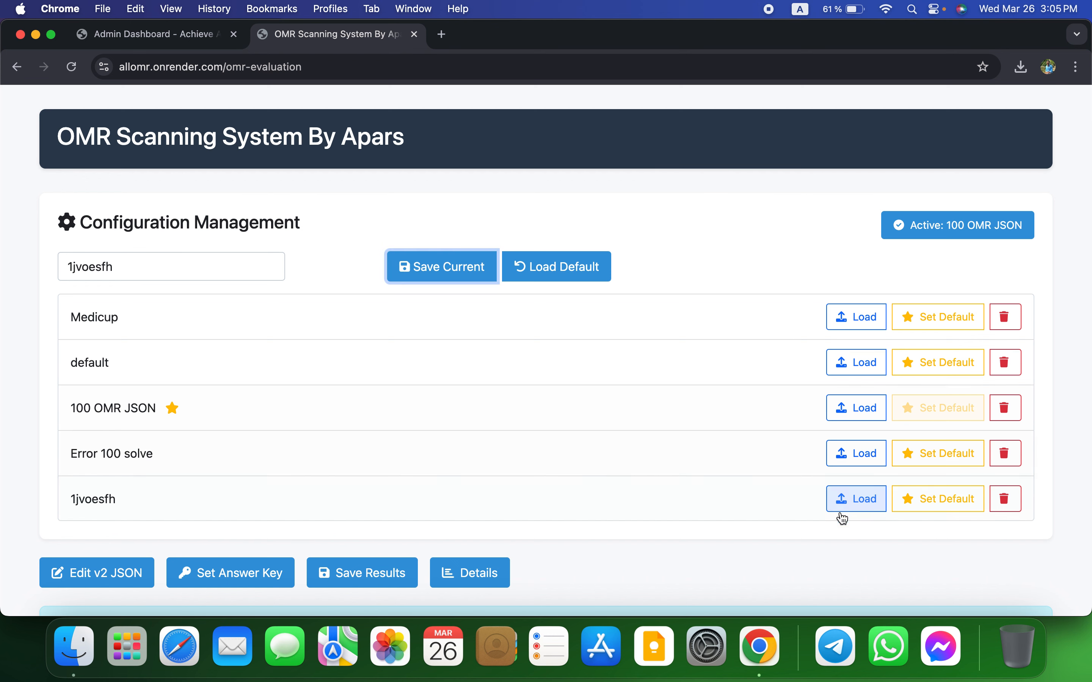
Load the 1jvoesfh configuration and switch back to the 100 OMR JSON configuration
{"action": "left_click", "coordinate": [856, 504]}
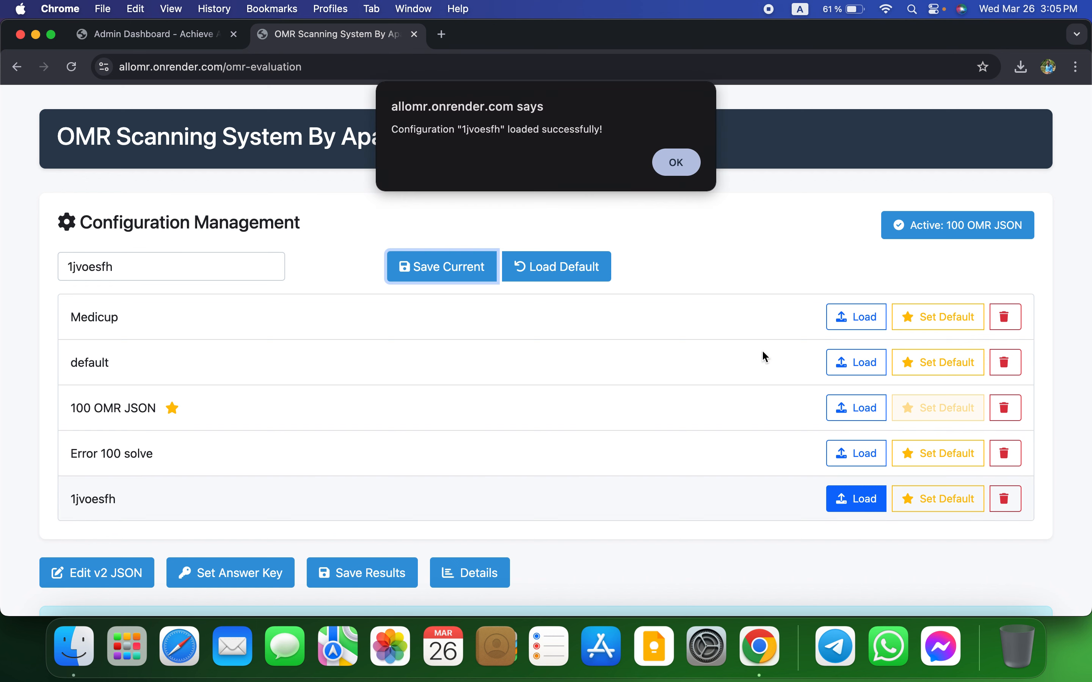
{"action": "left_click", "coordinate": [676, 162]}
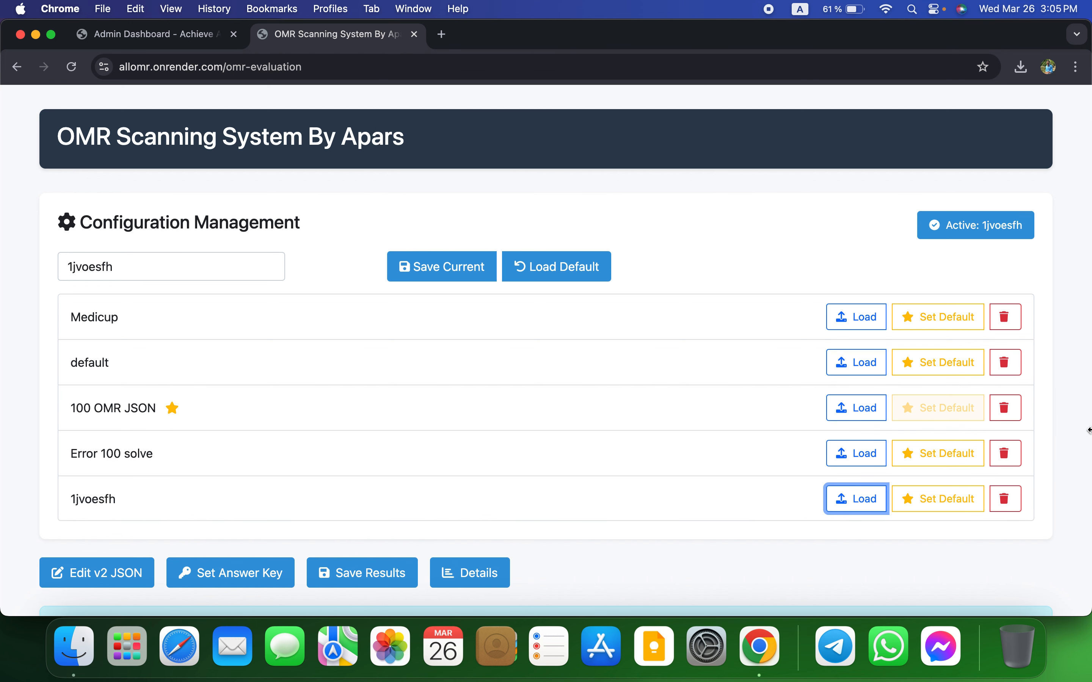
{"action": "left_click", "coordinate": [856, 409]}
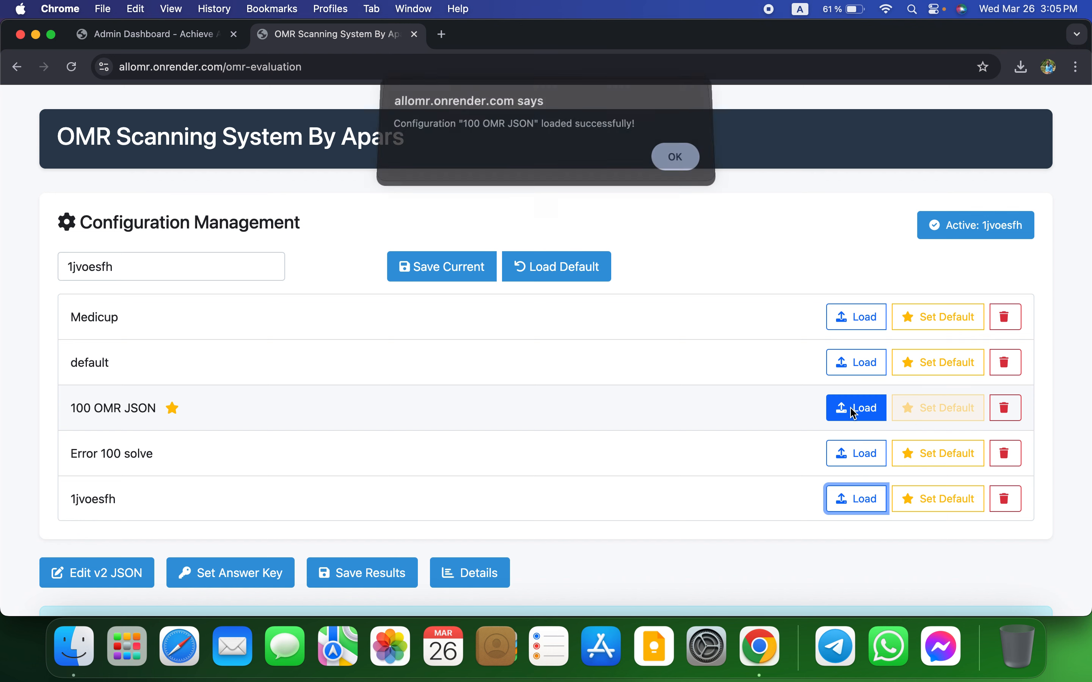
{"action": "left_click", "coordinate": [676, 162]}
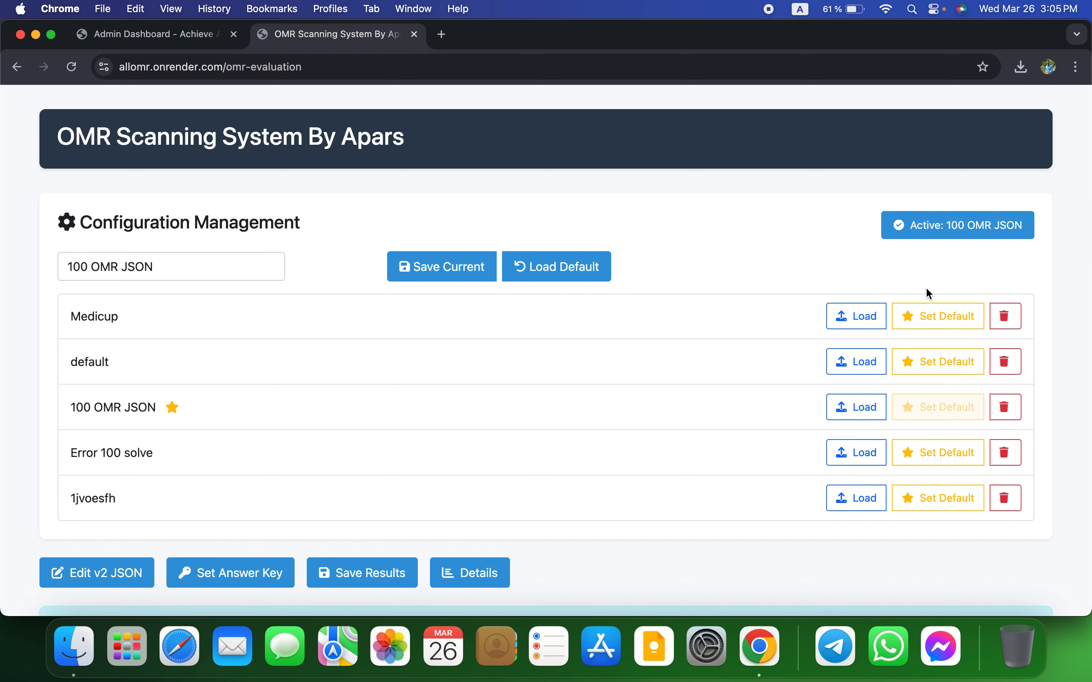
Upload the scanned sheets 20022025090928.png and 20022025090812.png from the Downloads folder for evaluation
{"action": "scroll", "coordinate": [926, 287], "scroll_direction": "down", "scroll_amount": 5}
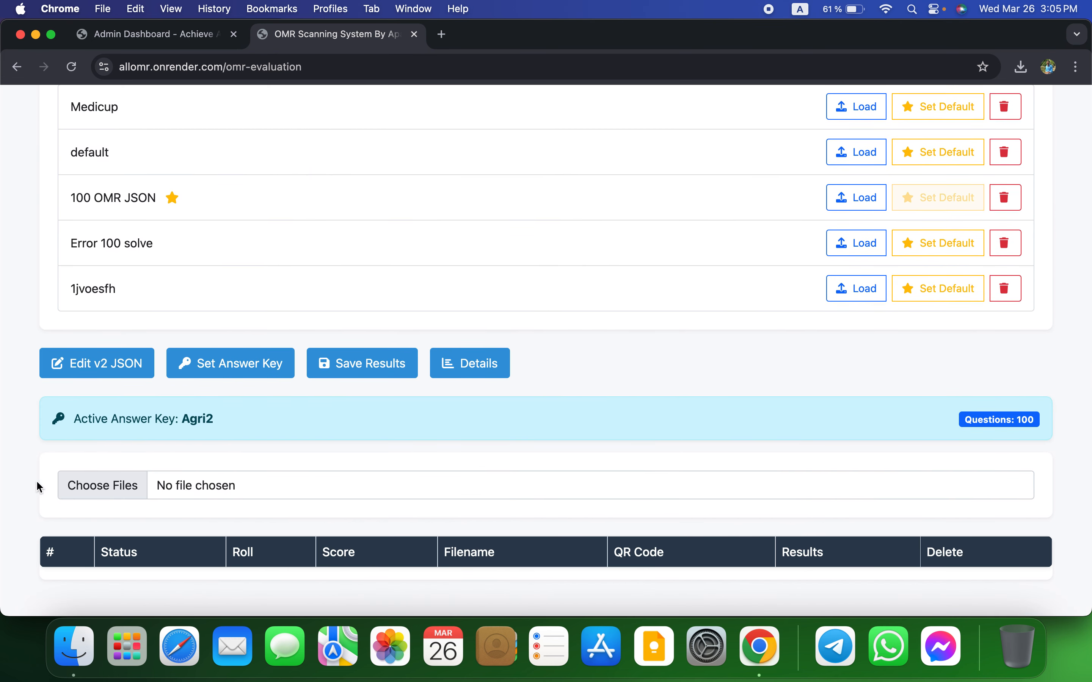
{"action": "left_click", "coordinate": [96, 483]}
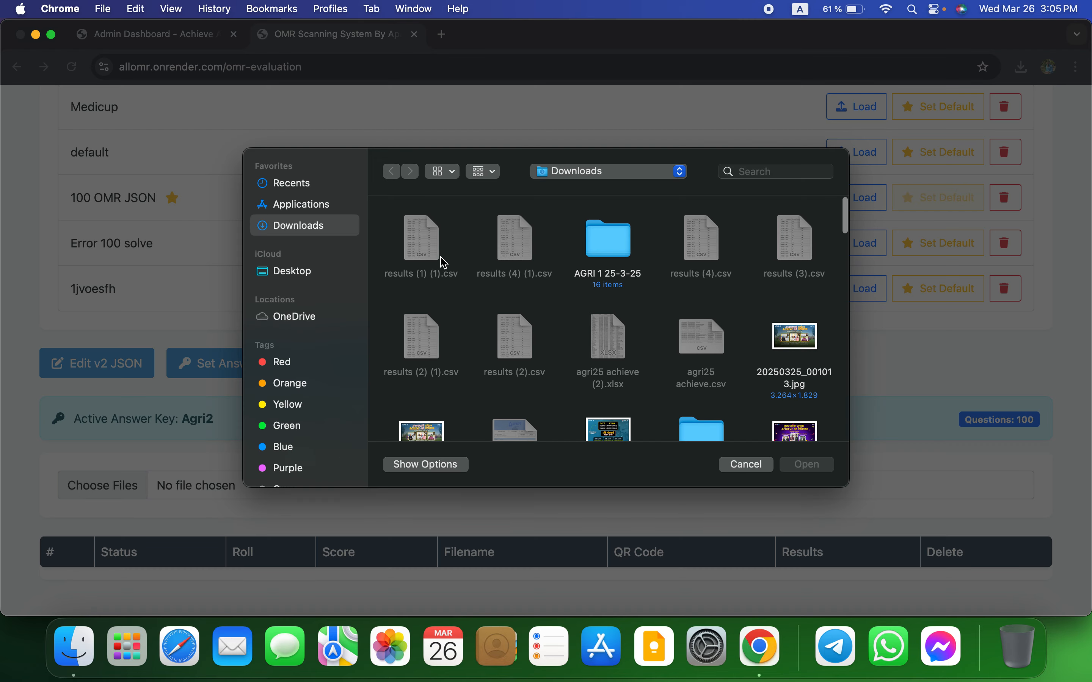
{"action": "scroll", "coordinate": [460, 356], "scroll_direction": "down", "scroll_amount": 5}
{"action": "left_click_drag", "start_coordinate": [467, 201], "coordinate": [670, 257]}
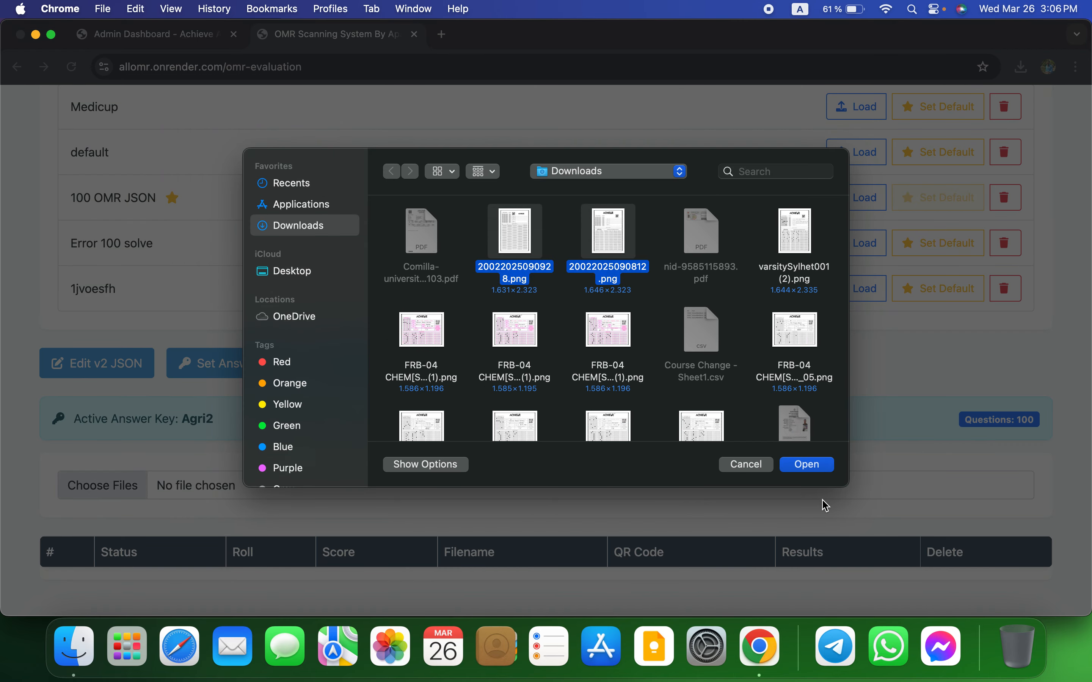
{"action": "left_click", "coordinate": [803, 470]}
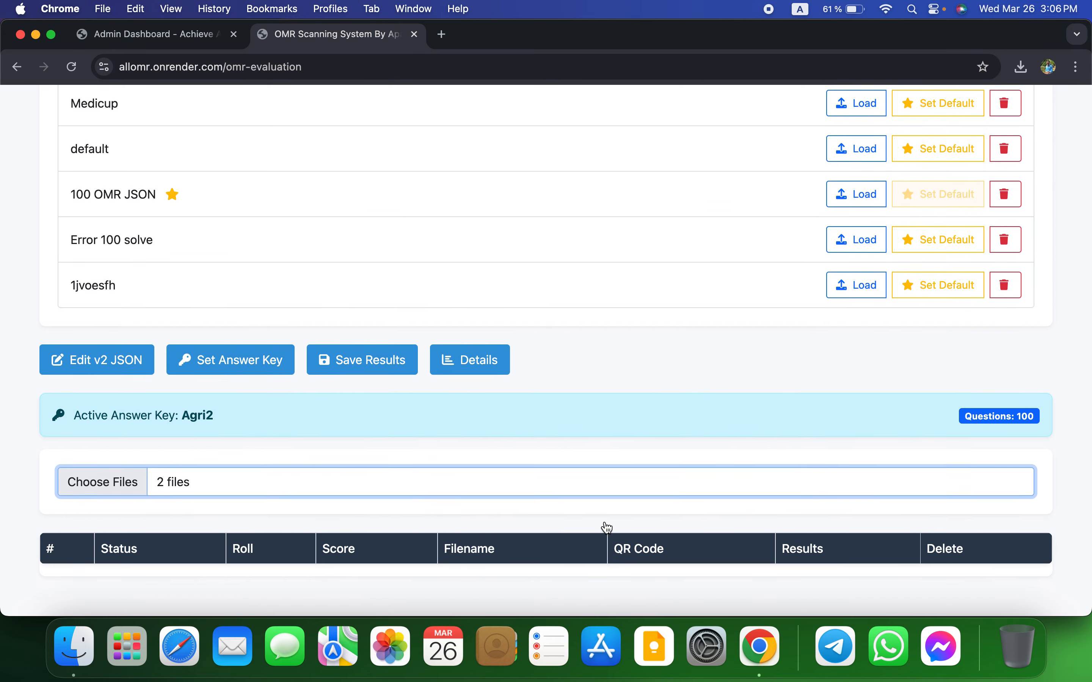
Delete the 20022025090812.png entry from the evaluation results
{"action": "scroll", "coordinate": [388, 519], "scroll_direction": "down", "scroll_amount": 3}
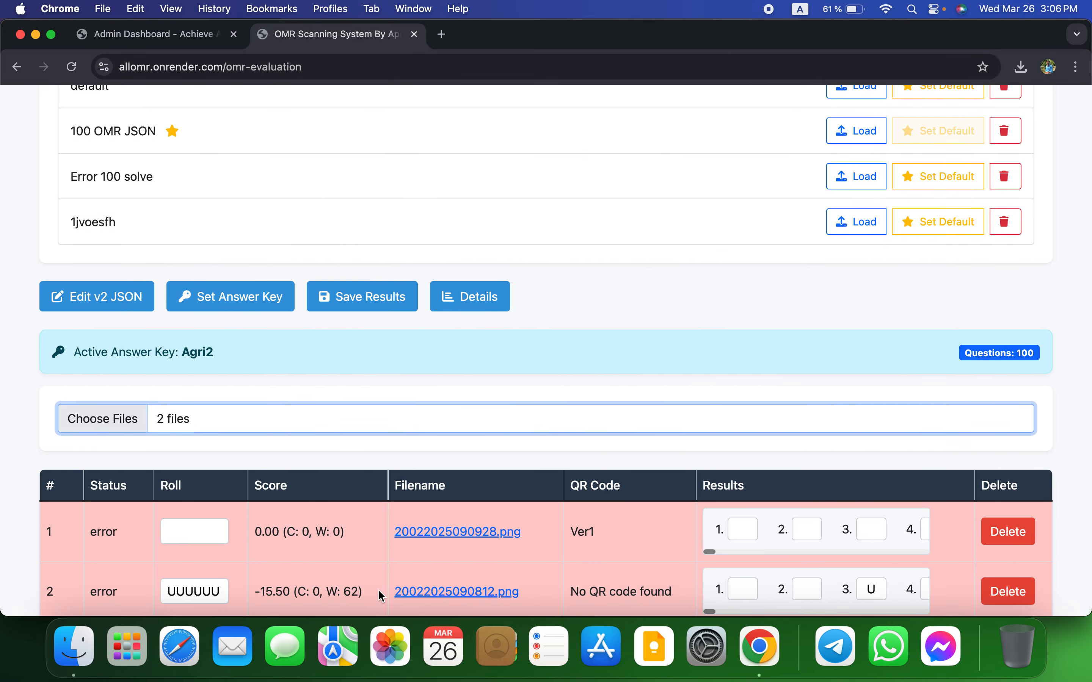
{"action": "scroll", "coordinate": [378, 589], "scroll_direction": "down", "scroll_amount": 2}
{"action": "left_click", "coordinate": [997, 538]}
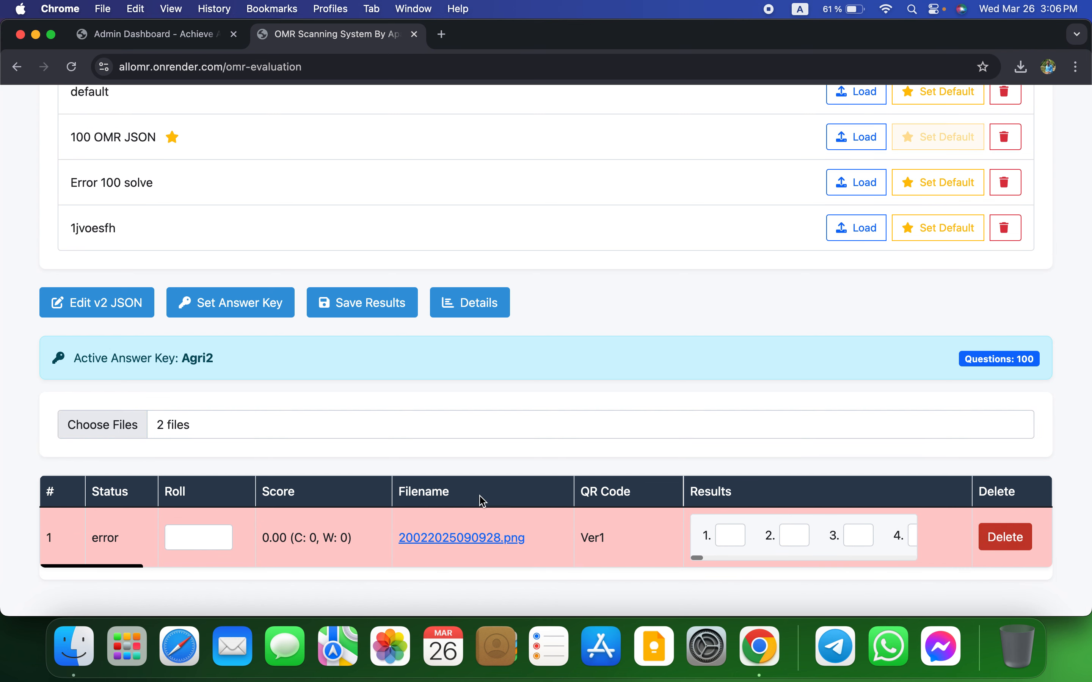
Inspect the scanned sheet 20022025090928.png from the evaluation results and close it again
{"action": "left_click", "coordinate": [491, 539]}
{"action": "scroll", "coordinate": [346, 417], "scroll_direction": "down", "scroll_amount": 5}
{"action": "scroll", "coordinate": [347, 418], "scroll_direction": "up", "scroll_amount": 5}
{"action": "left_click", "coordinate": [266, 173]}
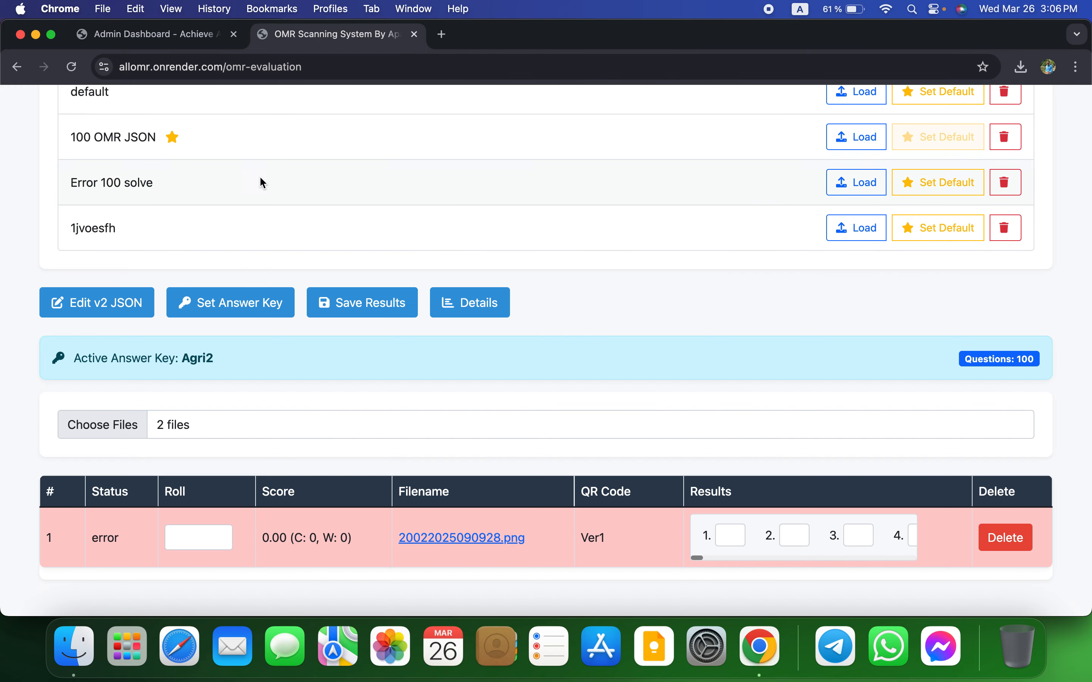
{"action": "scroll", "coordinate": [296, 544], "scroll_direction": "down", "scroll_amount": 1}
{"action": "scroll", "coordinate": [872, 141], "scroll_direction": "up", "scroll_amount": 1}
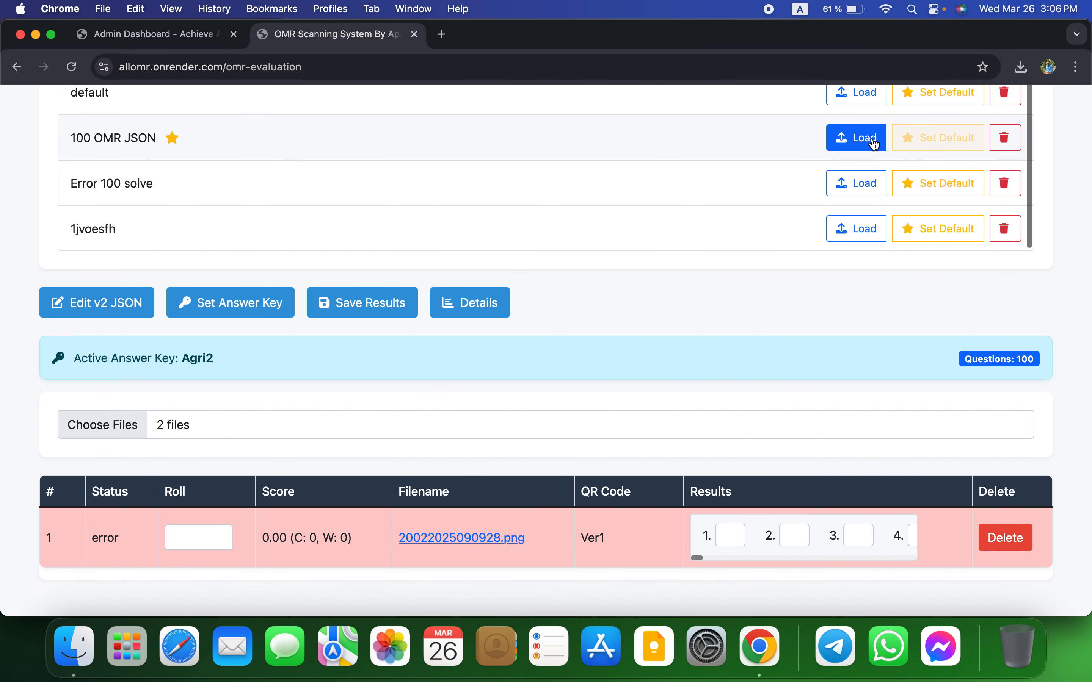
{"action": "scroll", "coordinate": [963, 242], "scroll_direction": "up", "scroll_amount": 6}
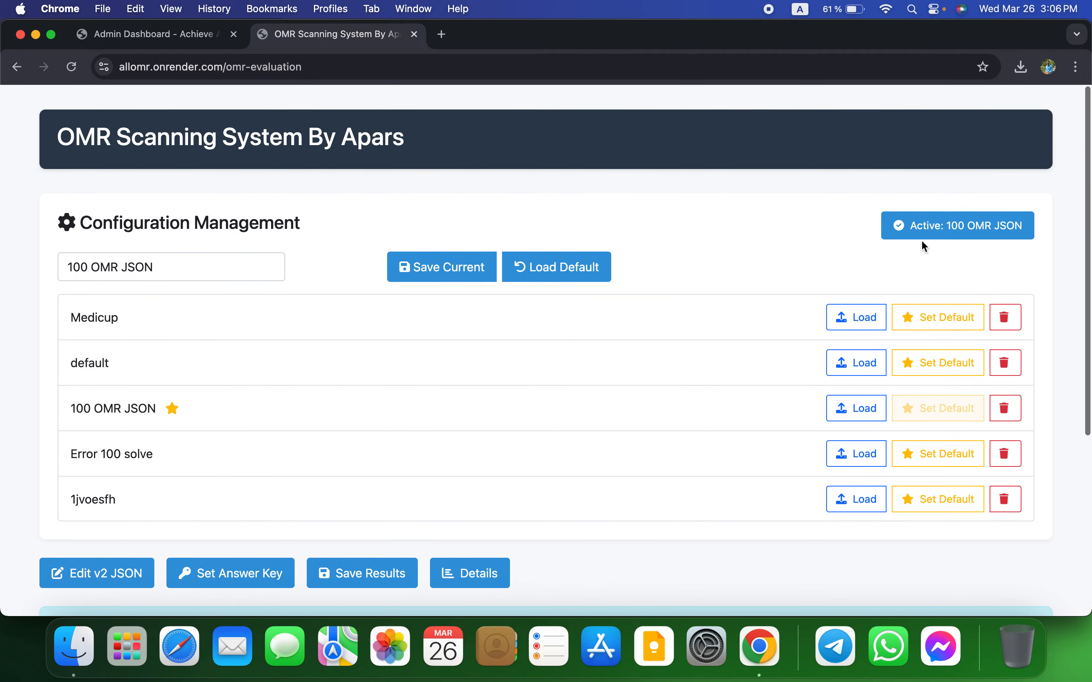
{"action": "scroll", "coordinate": [832, 336], "scroll_direction": "down", "scroll_amount": 6}
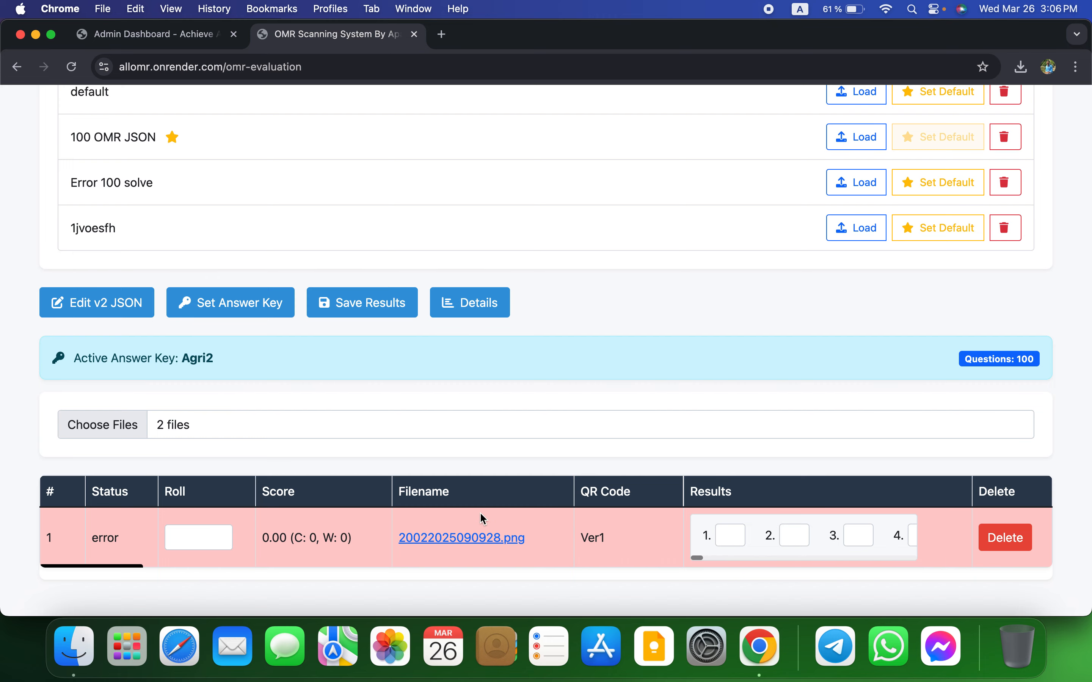
{"action": "scroll", "coordinate": [475, 519], "scroll_direction": "up", "scroll_amount": 6}
{"action": "scroll", "coordinate": [368, 463], "scroll_direction": "down", "scroll_amount": 5}
{"action": "scroll", "coordinate": [495, 440], "scroll_direction": "down", "scroll_amount": 2}
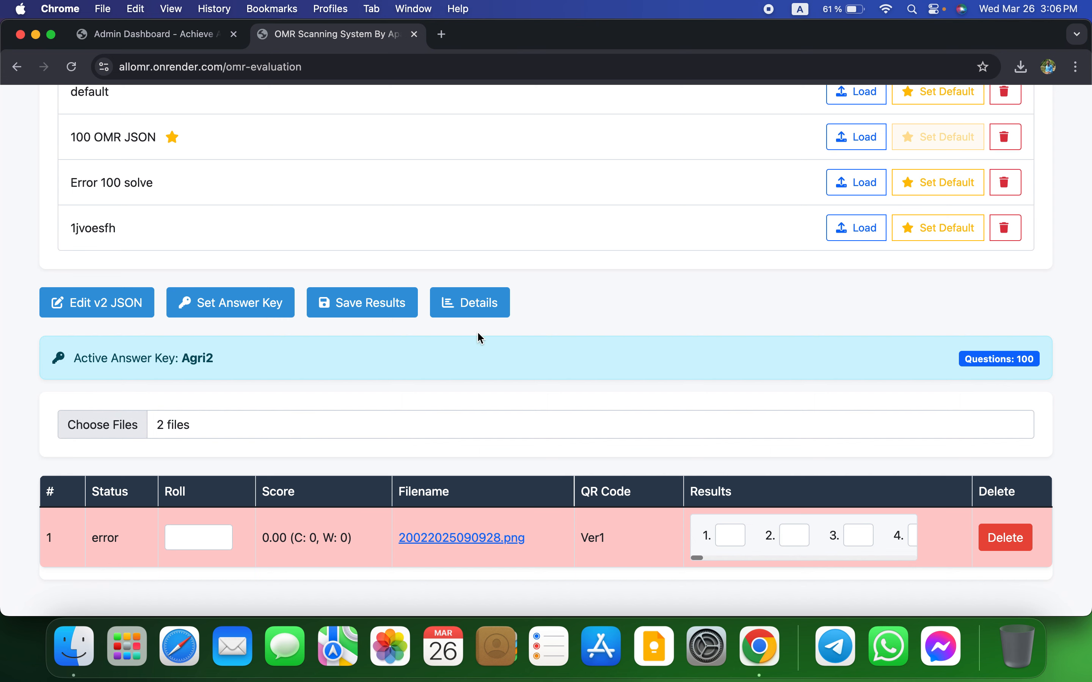
Open the details dashboard of the evaluation and sort its results from high to low
{"action": "left_click", "coordinate": [469, 305]}
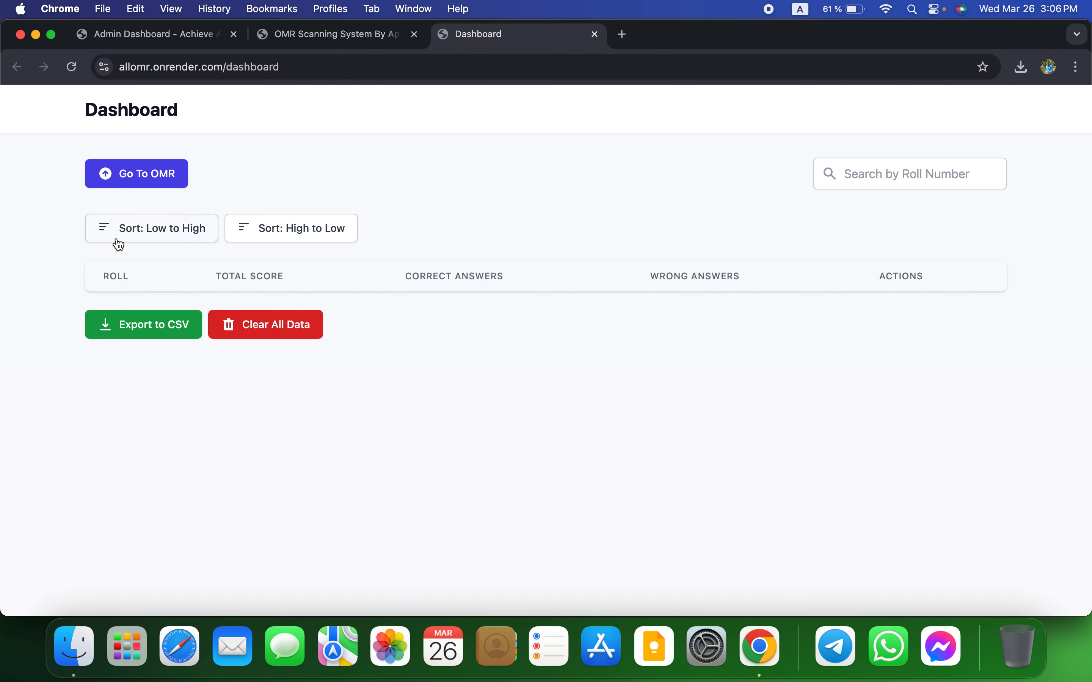
{"action": "left_click", "coordinate": [182, 34]}
{"action": "left_click", "coordinate": [489, 42]}
{"action": "left_click", "coordinate": [300, 239]}
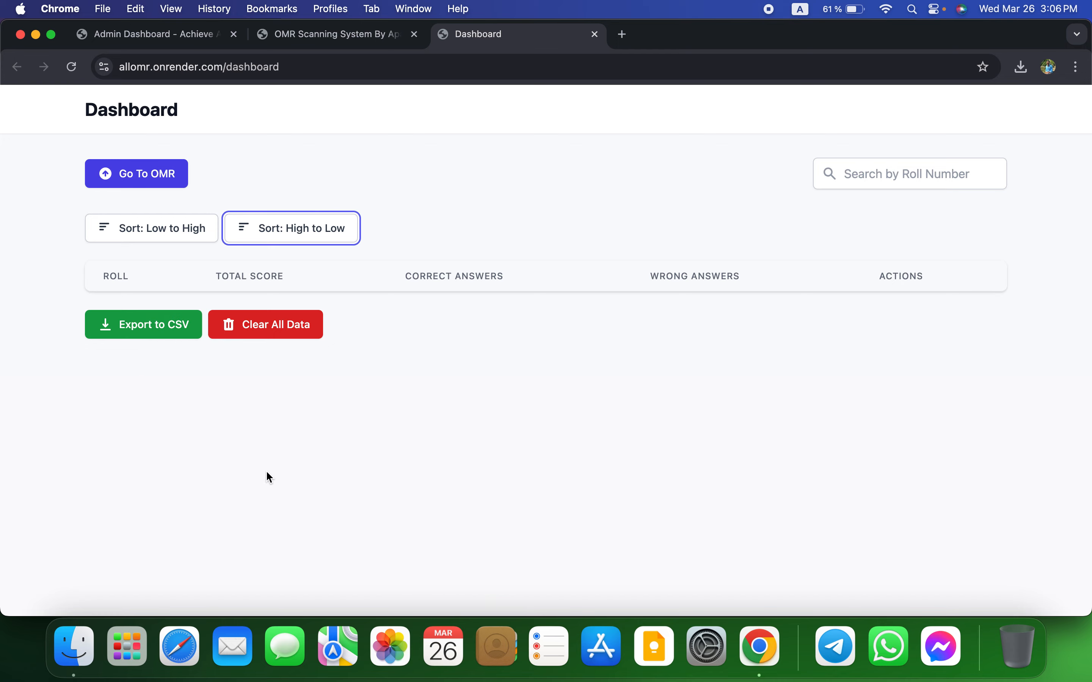
Preview results (1) (1).csv from the Downloads folder in Finder, look through its rows, and return to the browser
{"action": "left_click", "coordinate": [77, 632]}
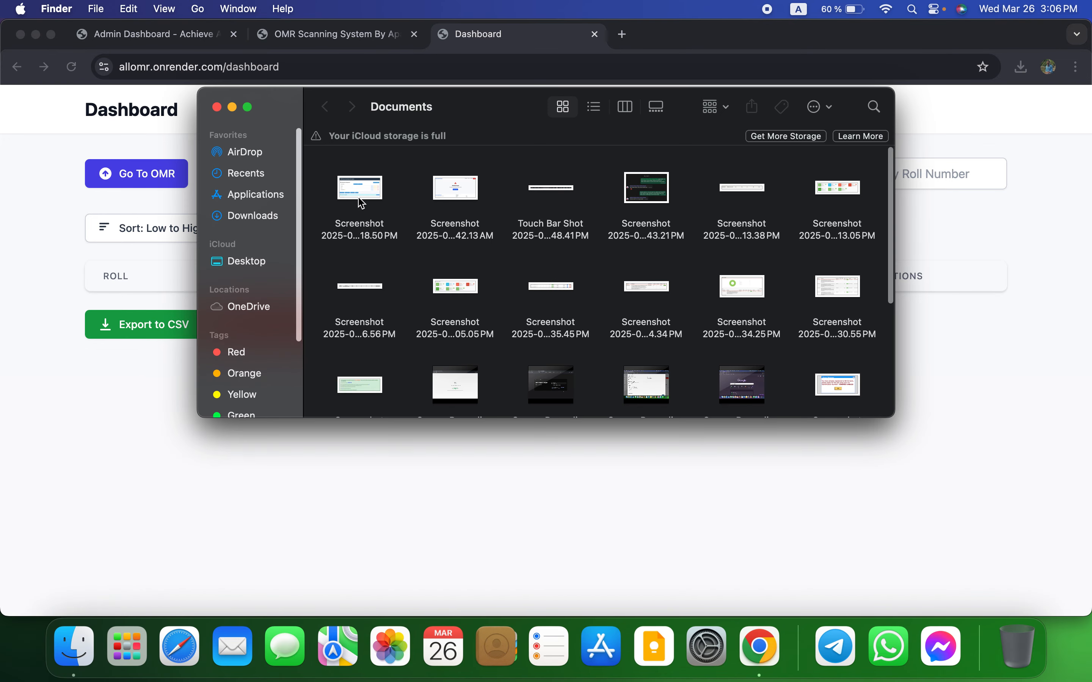
{"action": "left_click", "coordinate": [248, 217]}
{"action": "left_click", "coordinate": [366, 176]}
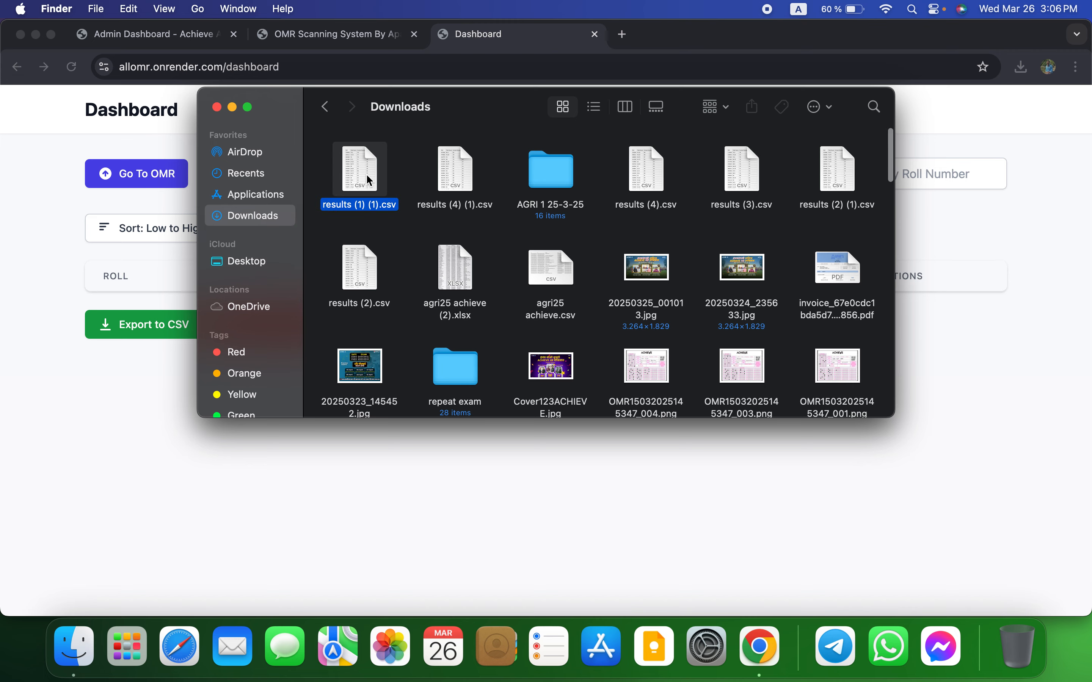
{"action": "key", "text": "space"}
{"action": "scroll", "coordinate": [558, 366], "scroll_direction": "down", "scroll_amount": 5}
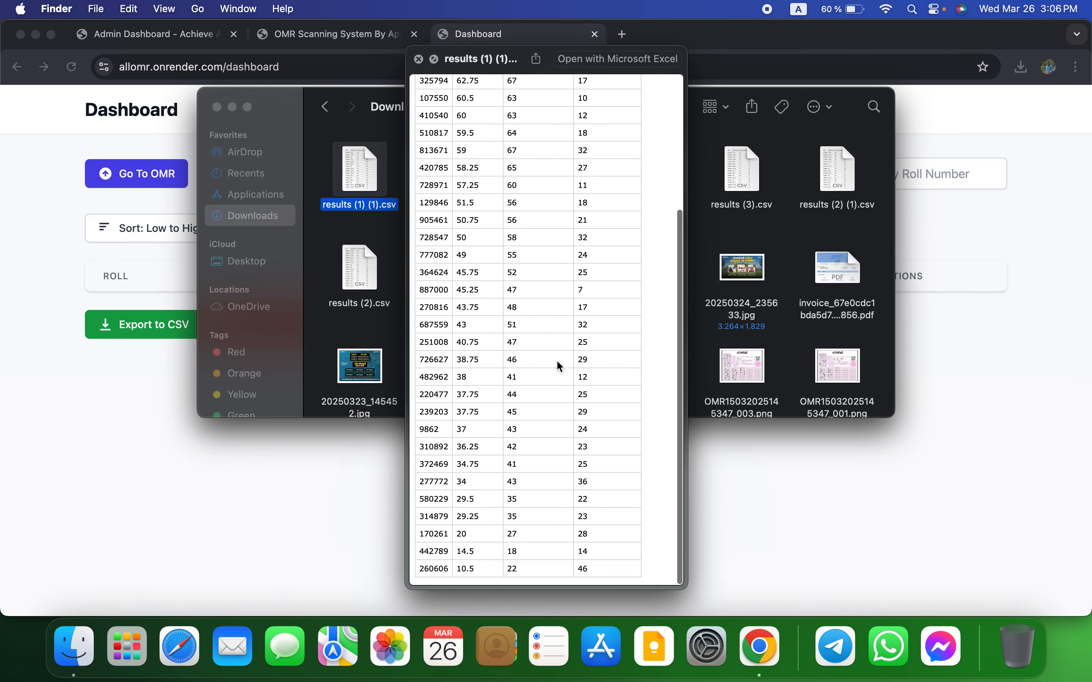
{"action": "scroll", "coordinate": [560, 366], "scroll_direction": "up", "scroll_amount": 5}
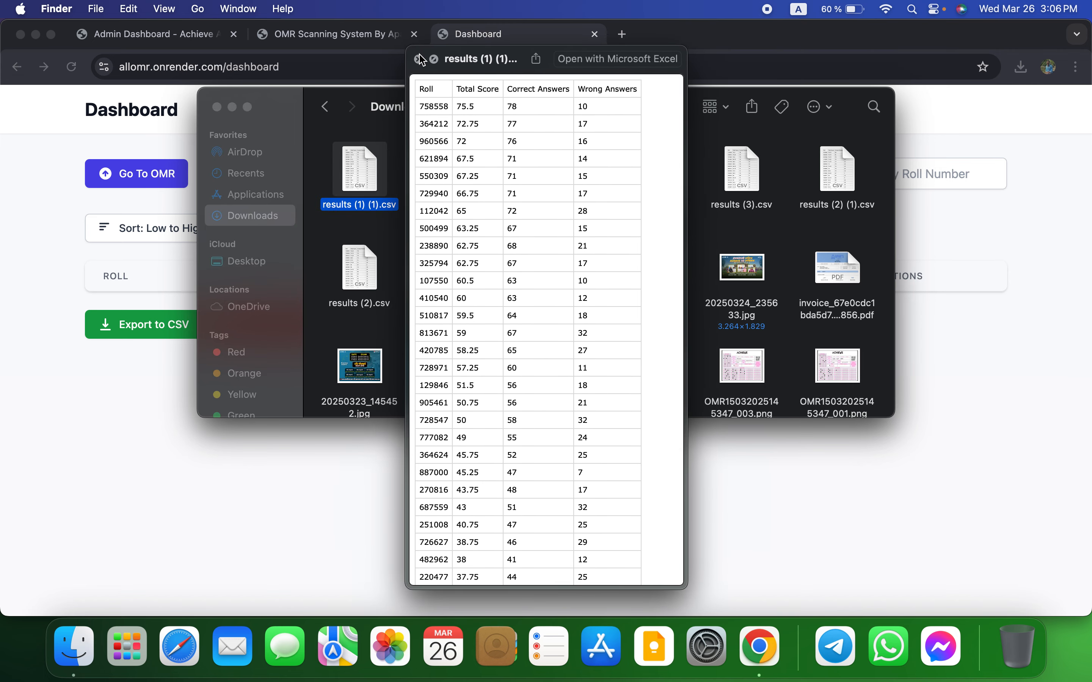
{"action": "left_click", "coordinate": [419, 60]}
{"action": "left_click", "coordinate": [419, 62]}
{"action": "left_click", "coordinate": [327, 186]}
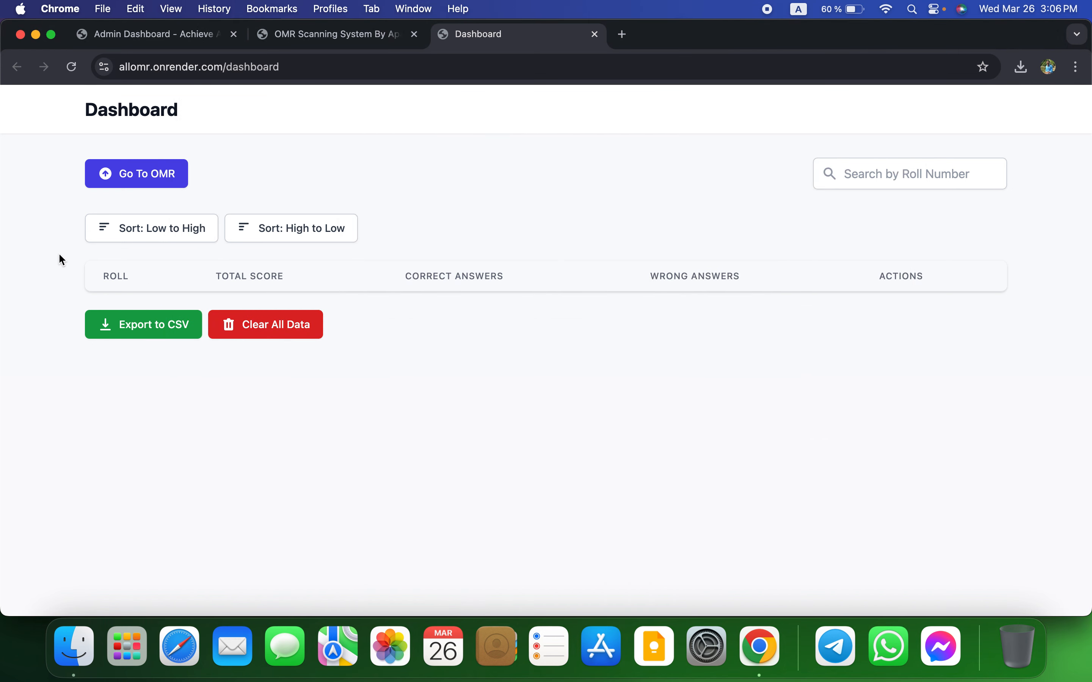
Open the results list of the Achieve Agri25 admin dashboard, filter it by Agri Revision Test Exam 02, and look through it
{"action": "left_click", "coordinate": [172, 36]}
{"action": "scroll", "coordinate": [173, 356], "scroll_direction": "up", "scroll_amount": 2}
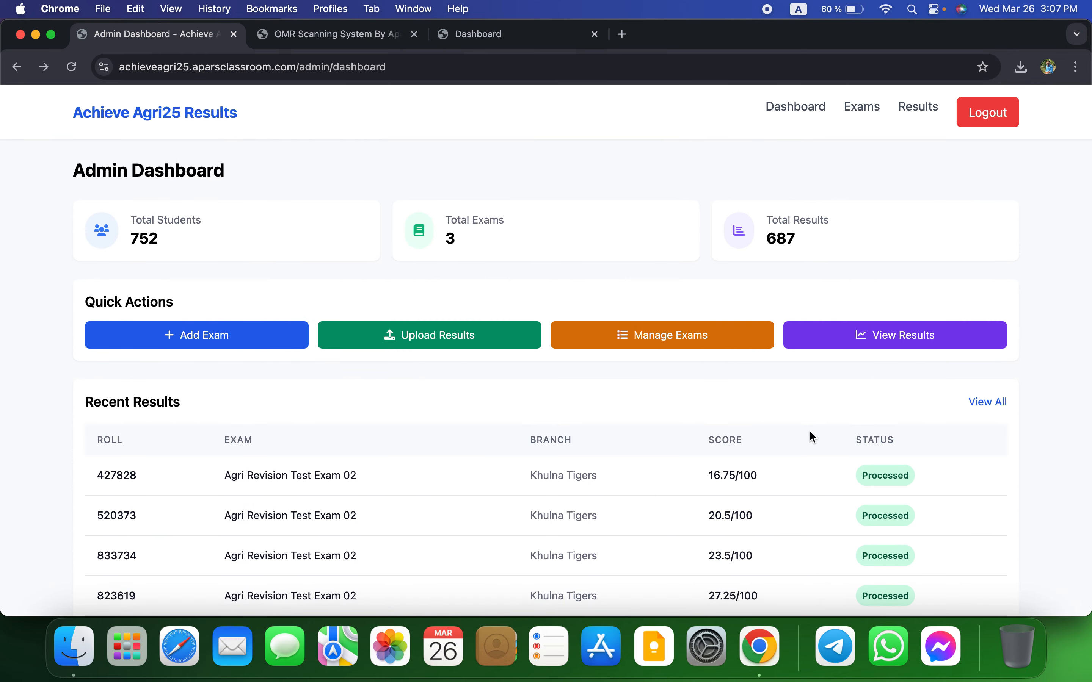
{"action": "left_click", "coordinate": [880, 332]}
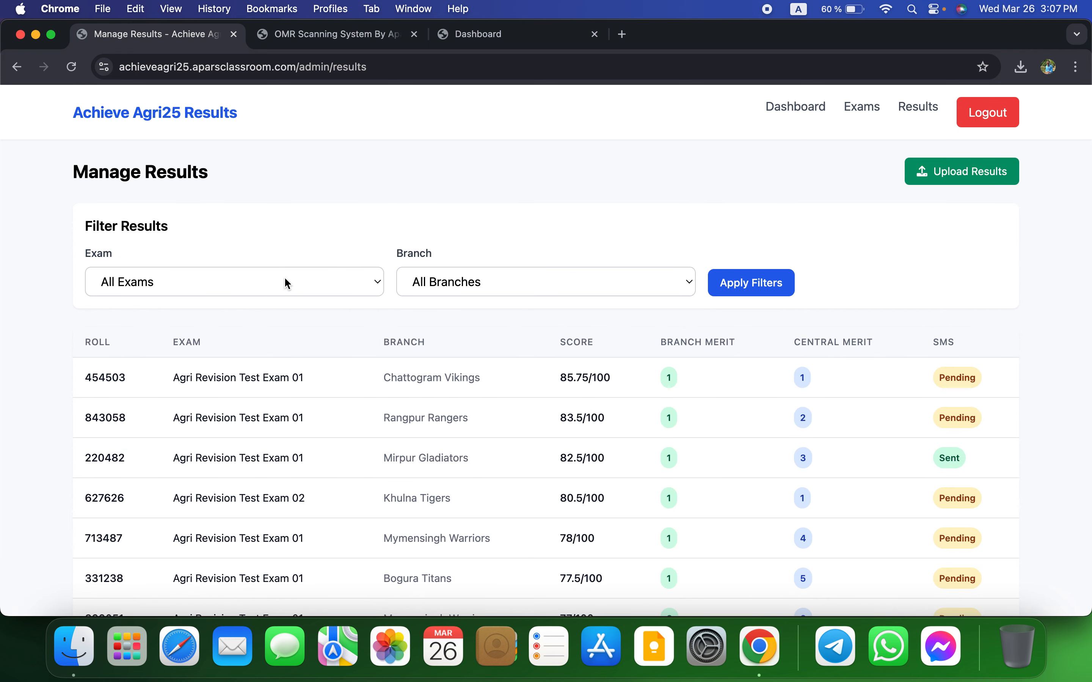
{"action": "left_click", "coordinate": [288, 284]}
{"action": "left_click", "coordinate": [261, 305]}
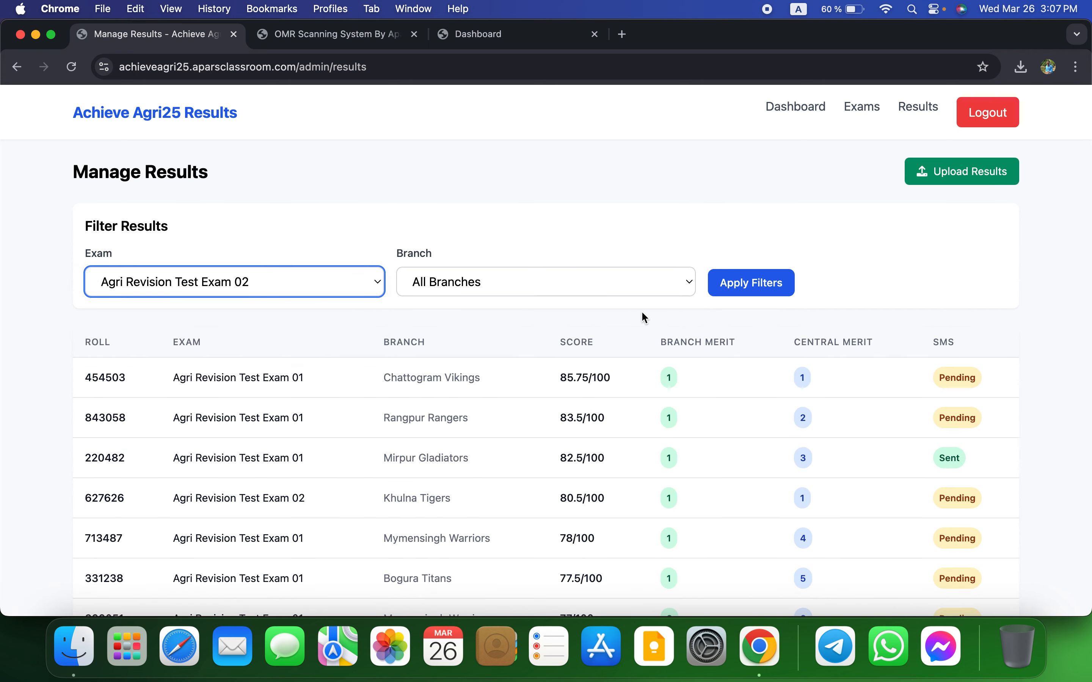
{"action": "left_click", "coordinate": [750, 284]}
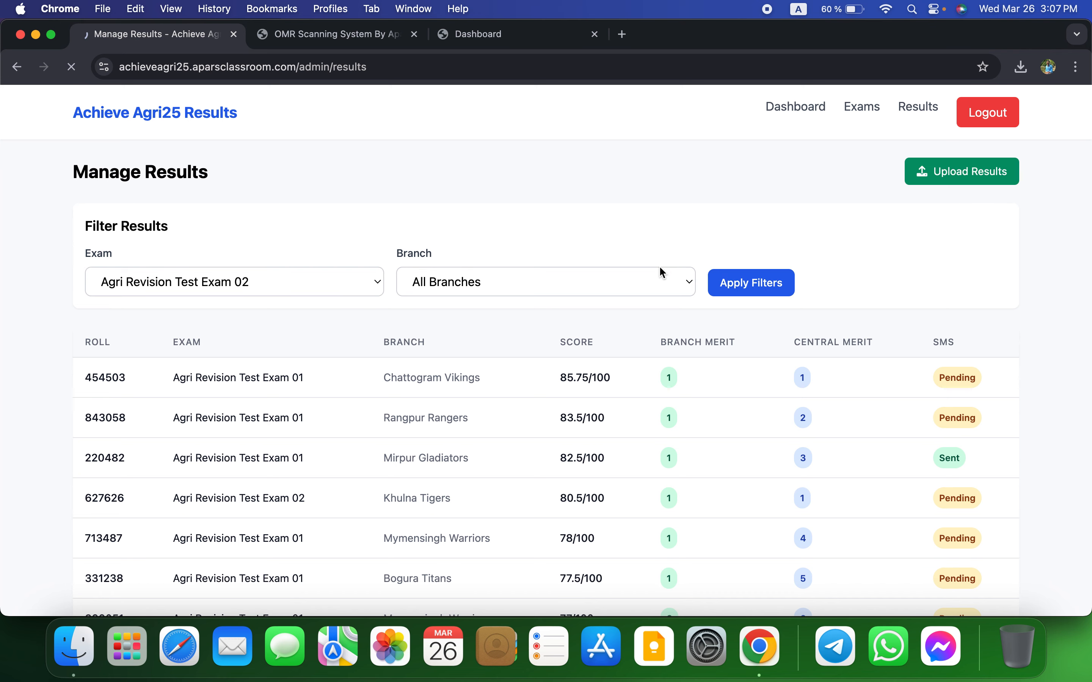
{"action": "scroll", "coordinate": [408, 544], "scroll_direction": "down", "scroll_amount": 15}
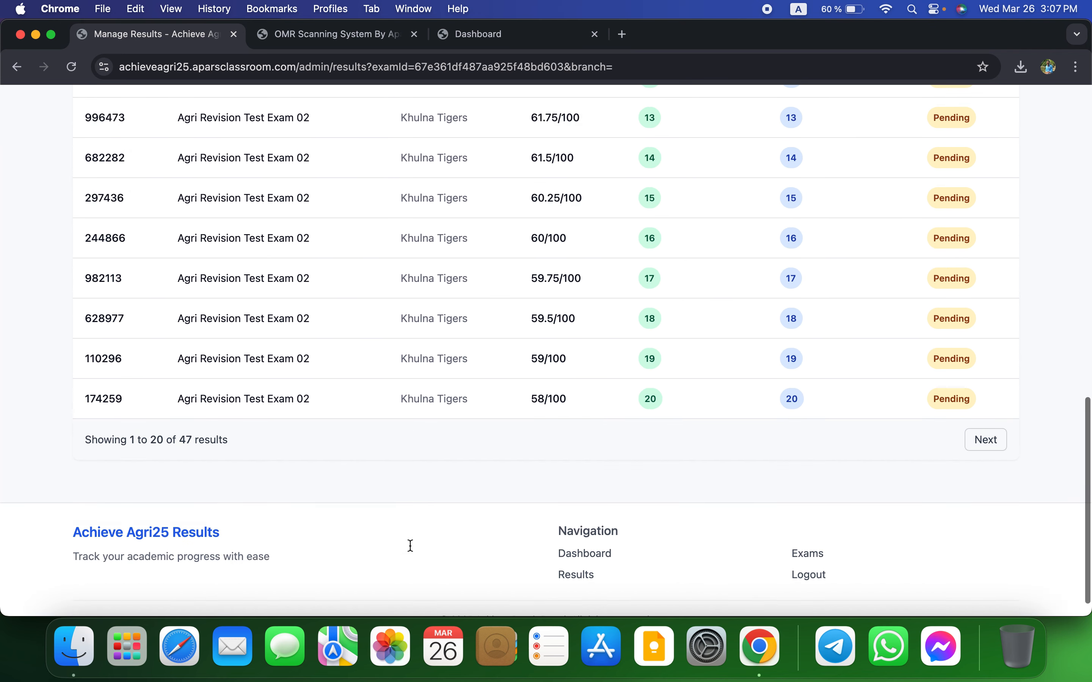
{"action": "scroll", "coordinate": [412, 551], "scroll_direction": "up", "scroll_amount": 2}
{"action": "scroll", "coordinate": [410, 544], "scroll_direction": "up", "scroll_amount": 1}
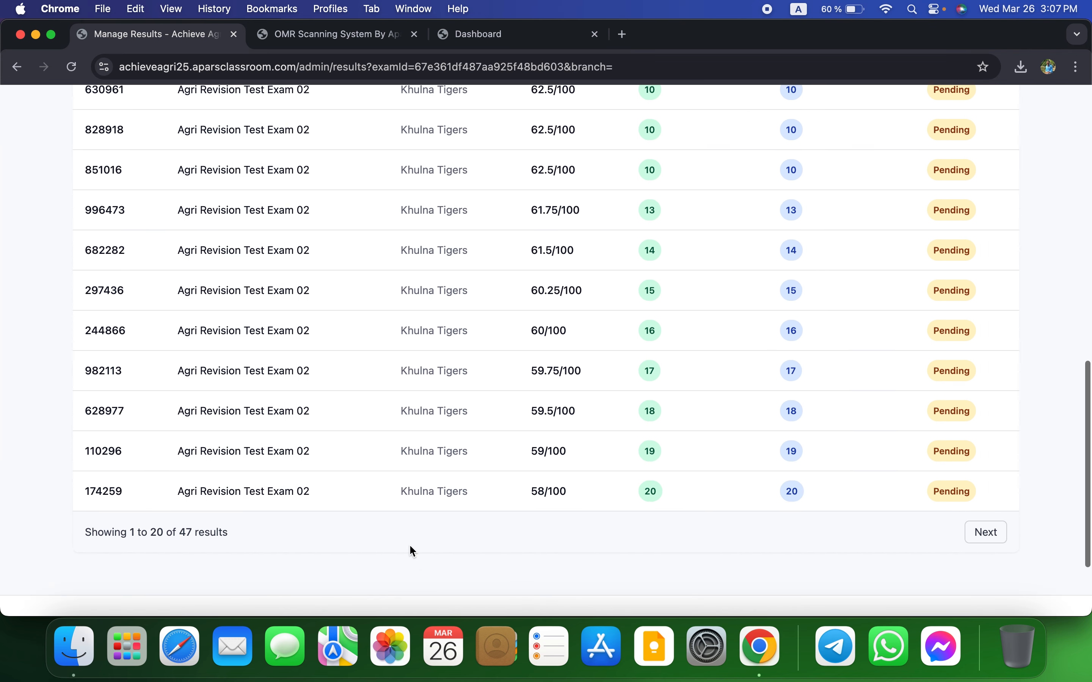
{"action": "scroll", "coordinate": [567, 452], "scroll_direction": "up", "scroll_amount": 12}
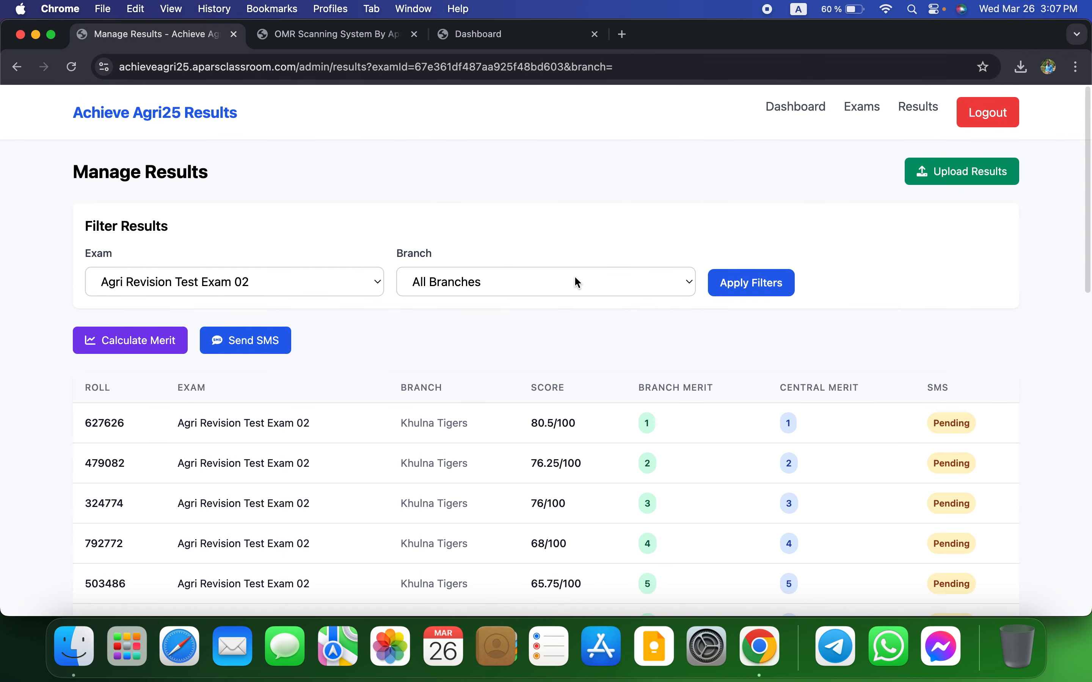
Filter the exam's results by the Motijheel Monarchs branch and go back to the admin dashboard
{"action": "left_click", "coordinate": [574, 277]}
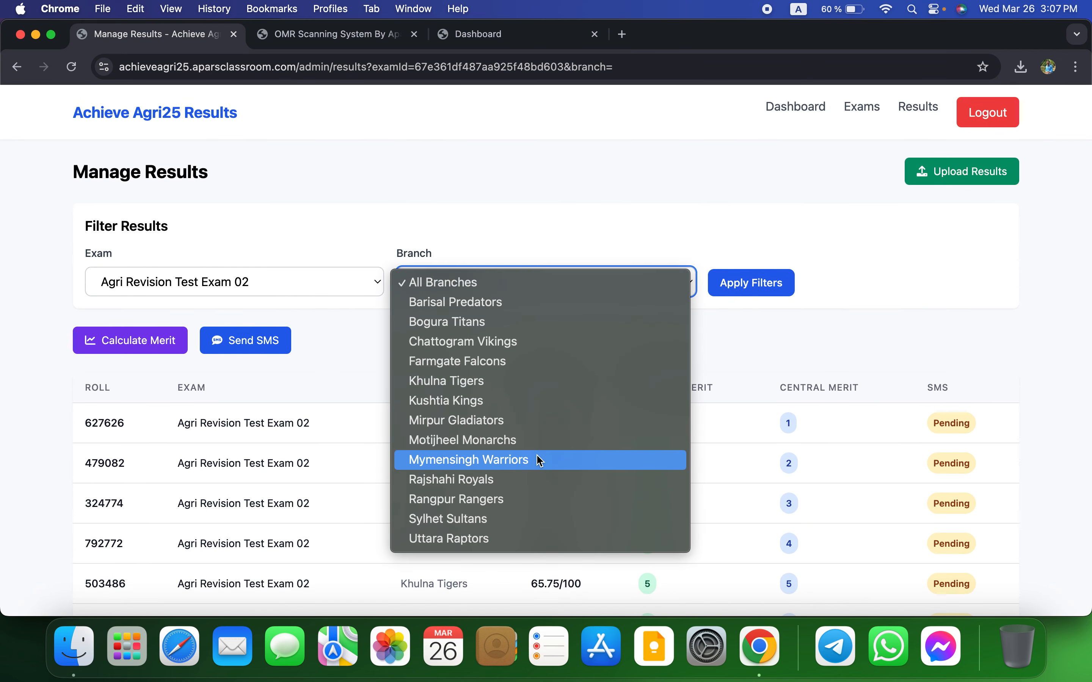
{"action": "left_click", "coordinate": [532, 441]}
{"action": "left_click", "coordinate": [778, 292]}
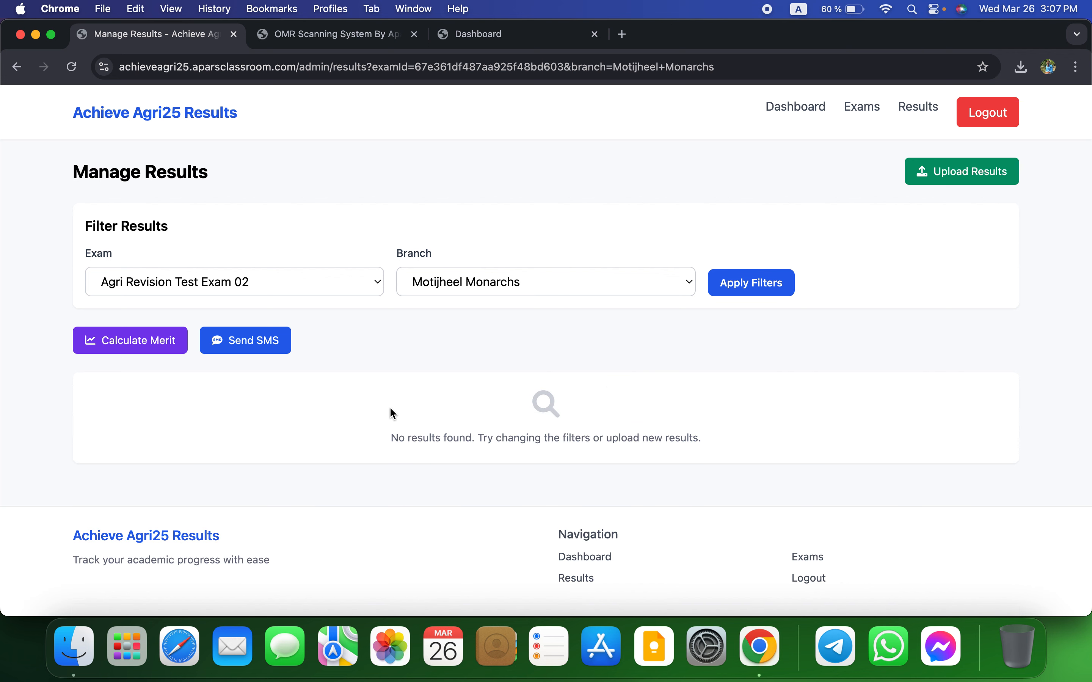
{"action": "scroll", "coordinate": [124, 242], "scroll_direction": "left", "scroll_amount": 5}
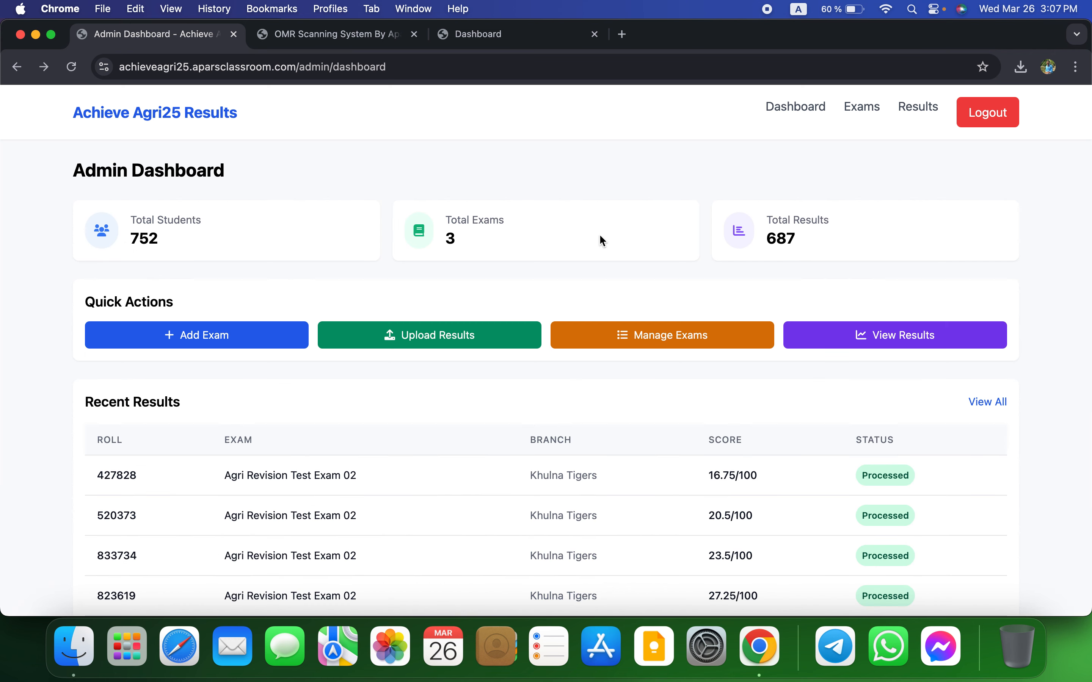
View the results upload page and the exam management list, returning to the admin dashboard after each
{"action": "left_click", "coordinate": [433, 343]}
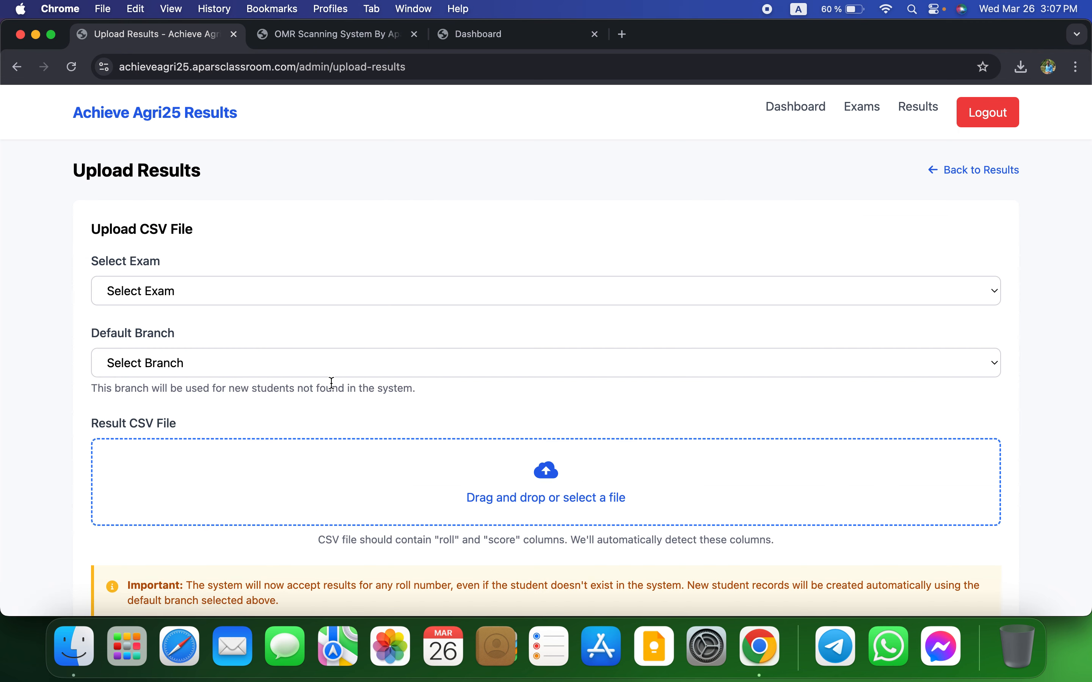
{"action": "scroll", "coordinate": [334, 389], "scroll_direction": "left", "scroll_amount": 5}
{"action": "left_click", "coordinate": [652, 343]}
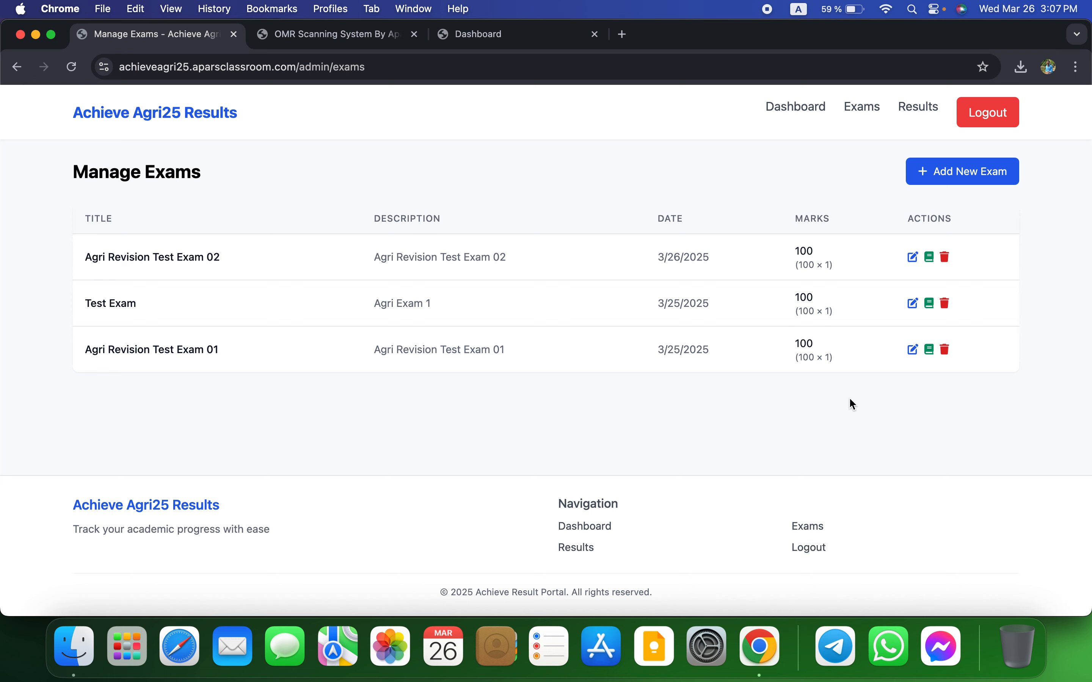
{"action": "scroll", "coordinate": [761, 407], "scroll_direction": "left", "scroll_amount": 5}
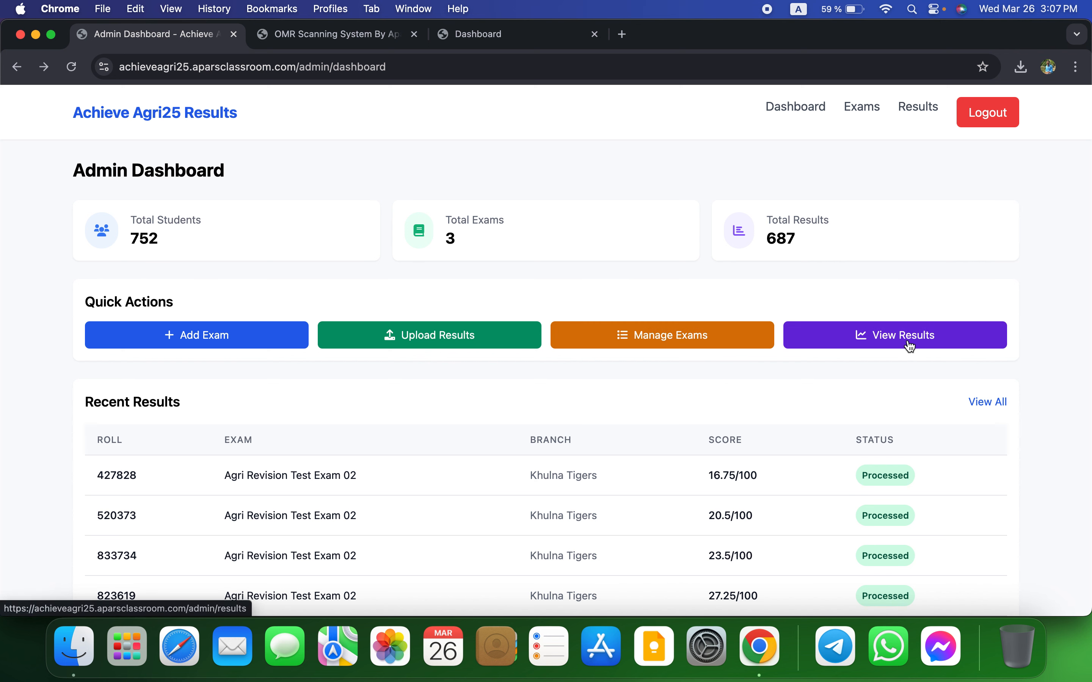
Open the results upload form and select Agri Revision Test Exam 02 with Motijheel Monarchs as the default branch
{"action": "left_click", "coordinate": [431, 342]}
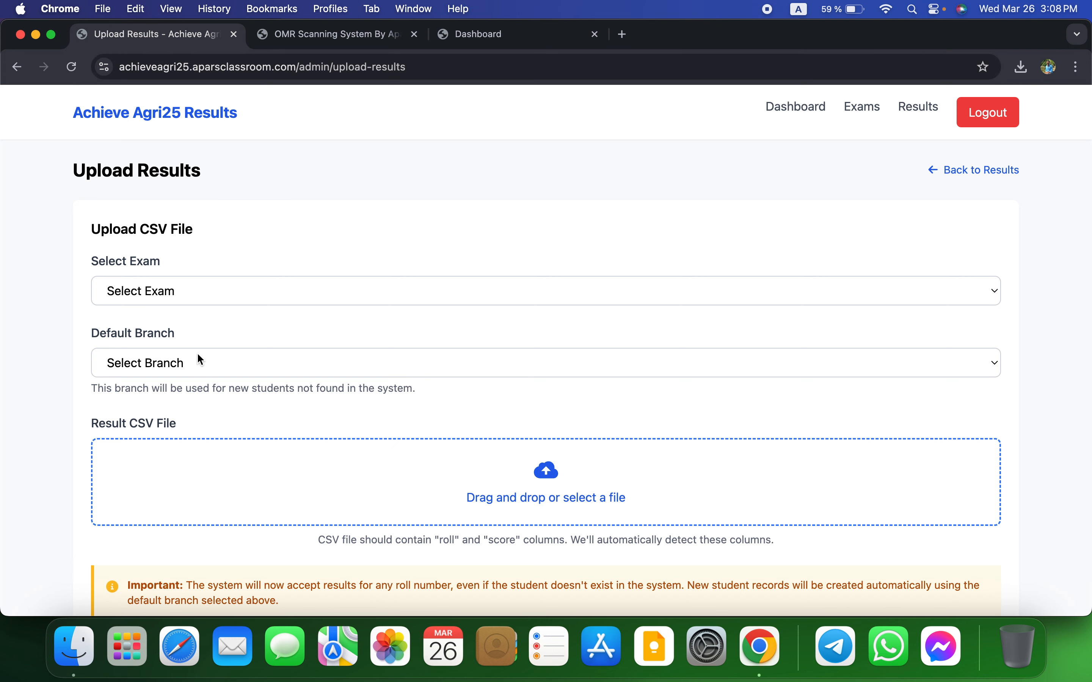
{"action": "left_click", "coordinate": [178, 288]}
{"action": "left_click", "coordinate": [175, 312]}
{"action": "left_click", "coordinate": [163, 363]}
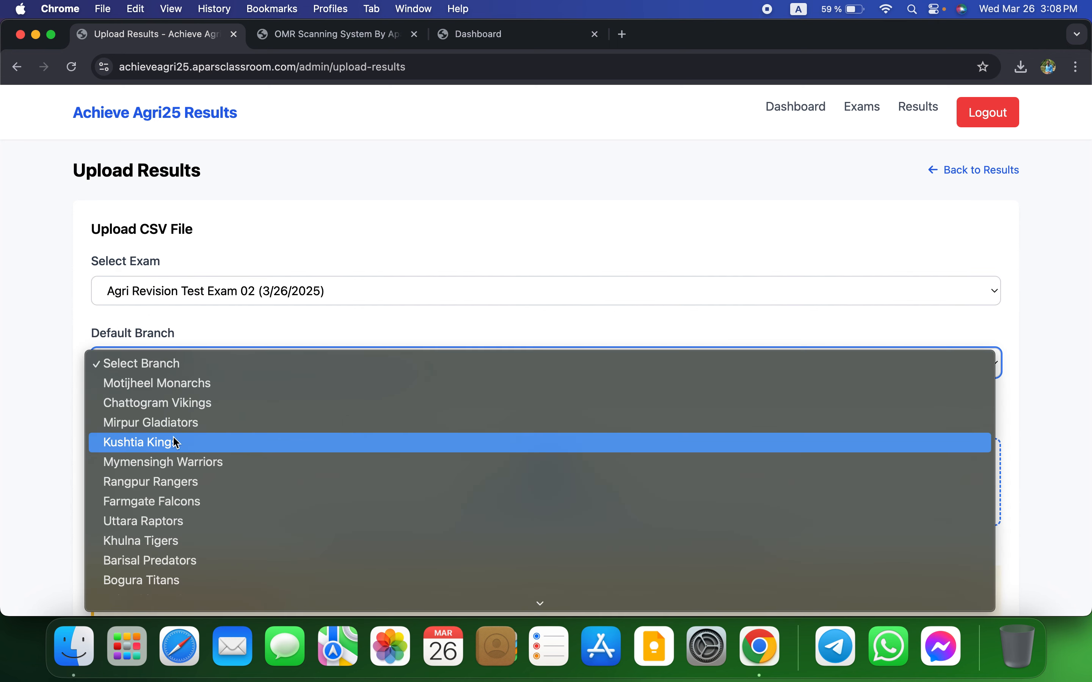
{"action": "left_click", "coordinate": [180, 384]}
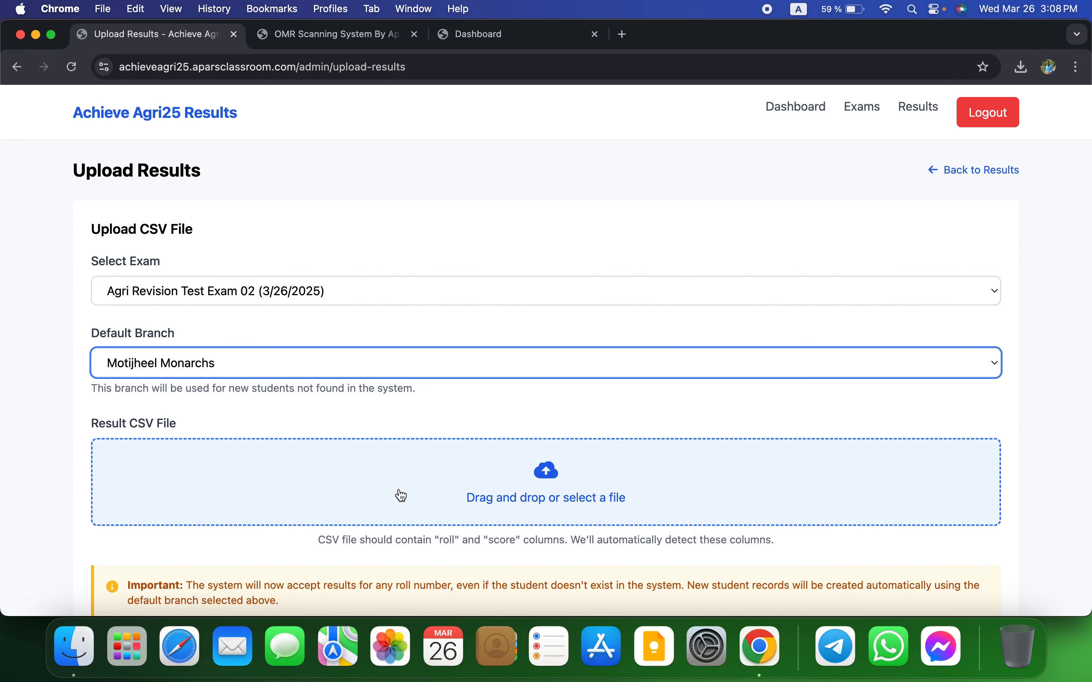
Check the contents of results (1) (1).csv in a Finder preview and return to the upload form
{"action": "scroll", "coordinate": [397, 494], "scroll_direction": "down", "scroll_amount": 5}
{"action": "left_click", "coordinate": [79, 634]}
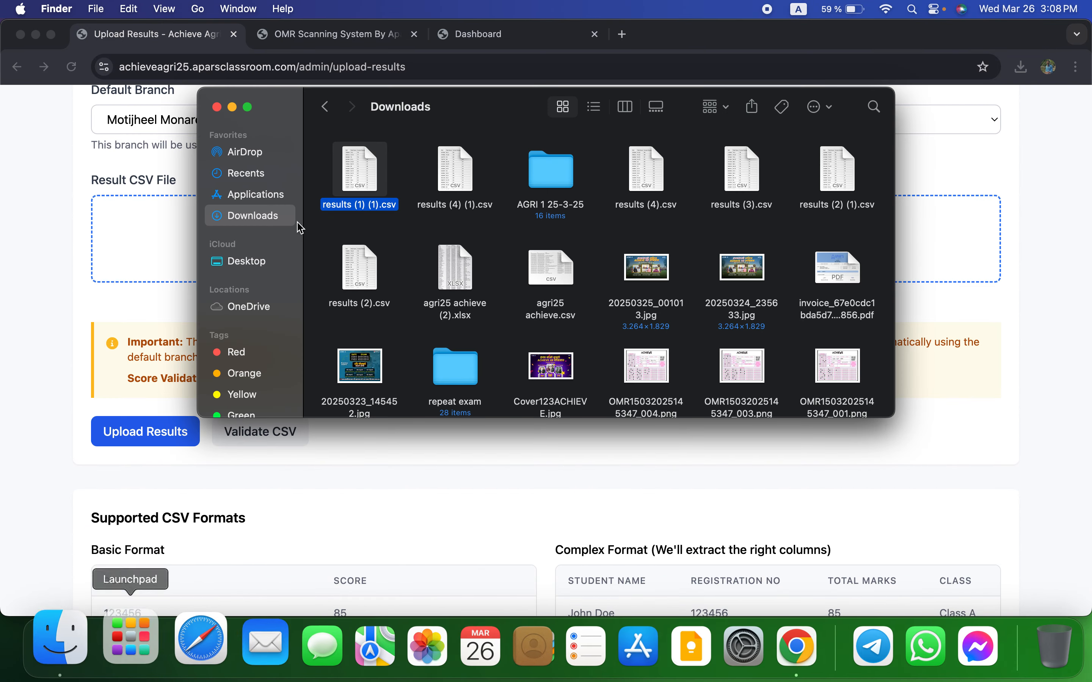
{"action": "key", "text": "space"}
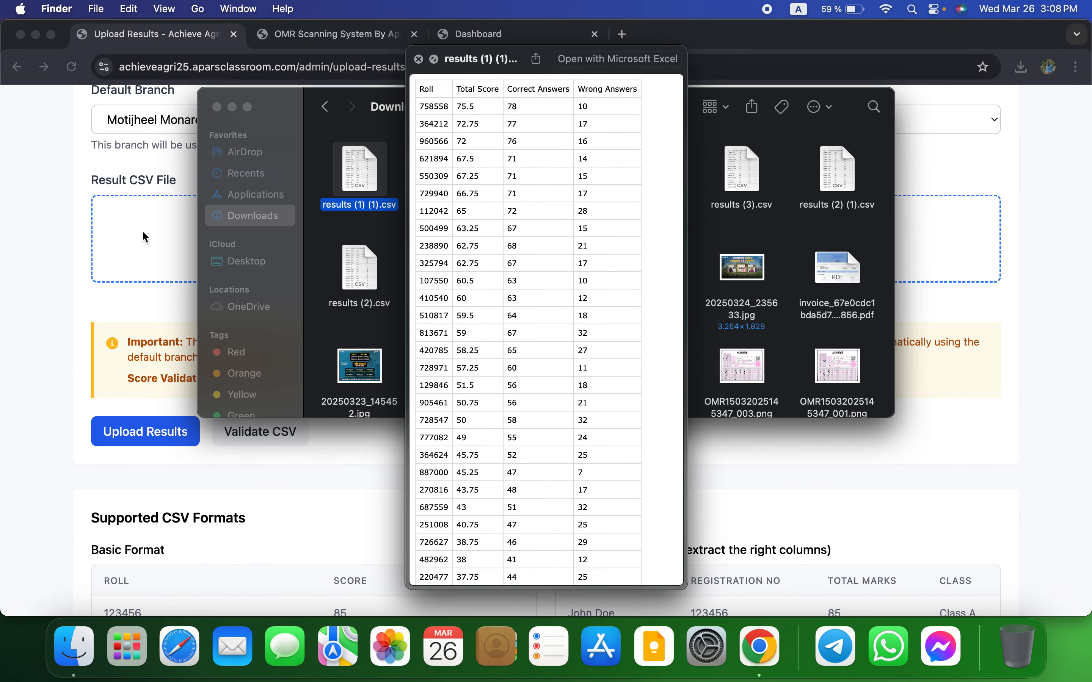
{"action": "key", "text": "space"}
{"action": "left_click", "coordinate": [199, 251]}
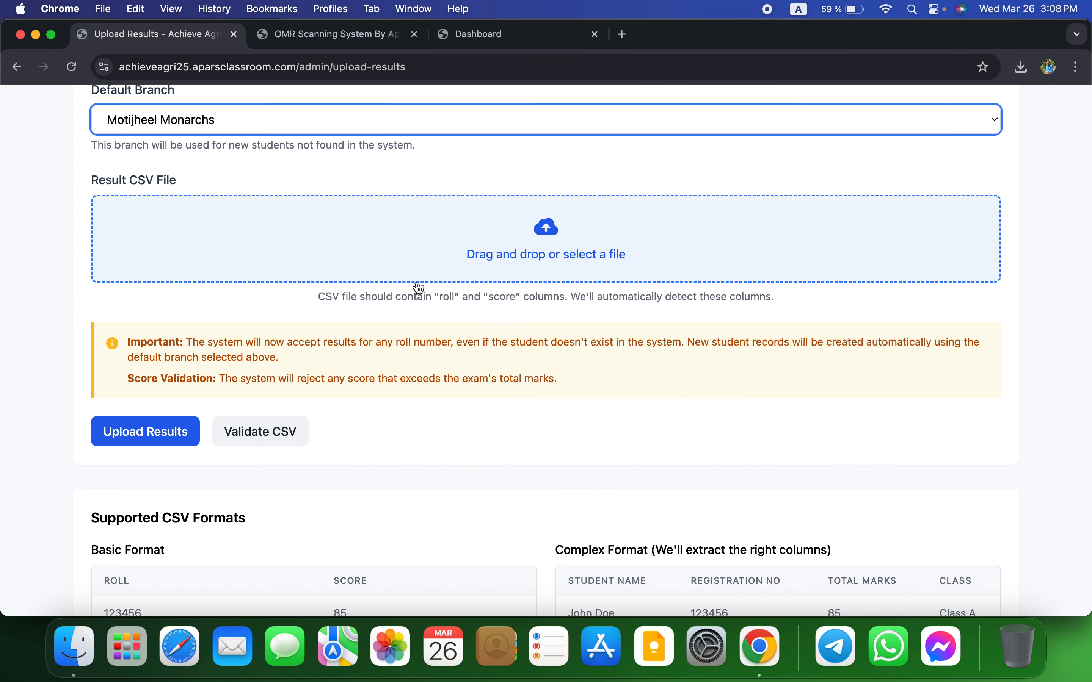
Attach results (1) (1).csv from the Downloads folder as the result CSV file and review its preview
{"action": "left_click", "coordinate": [384, 247]}
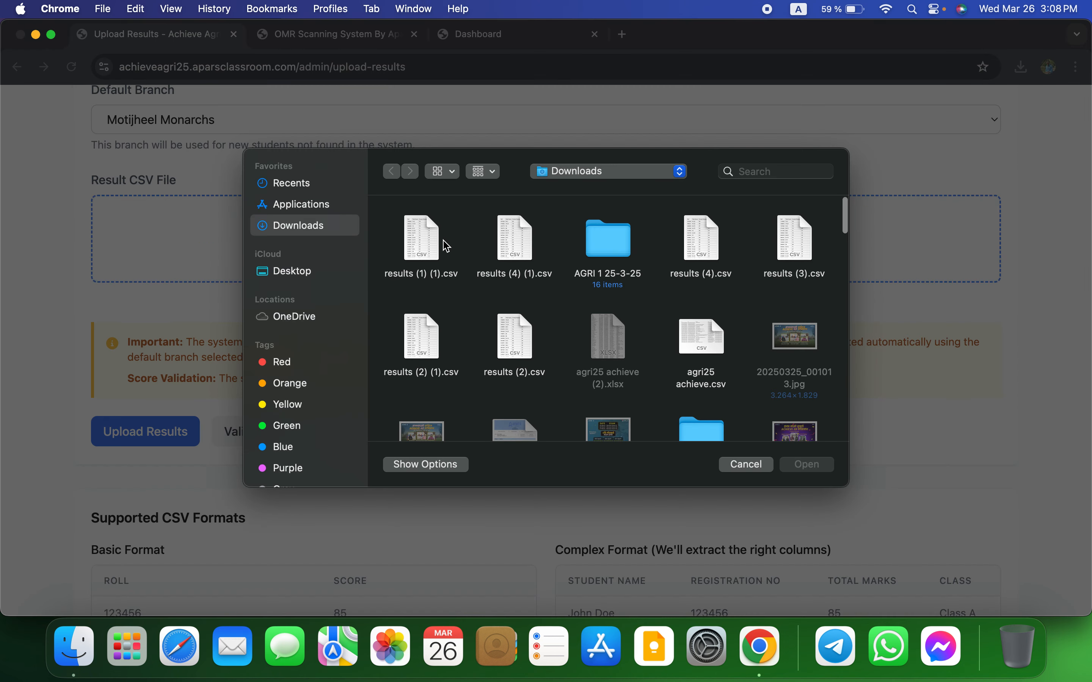
{"action": "left_click", "coordinate": [424, 243]}
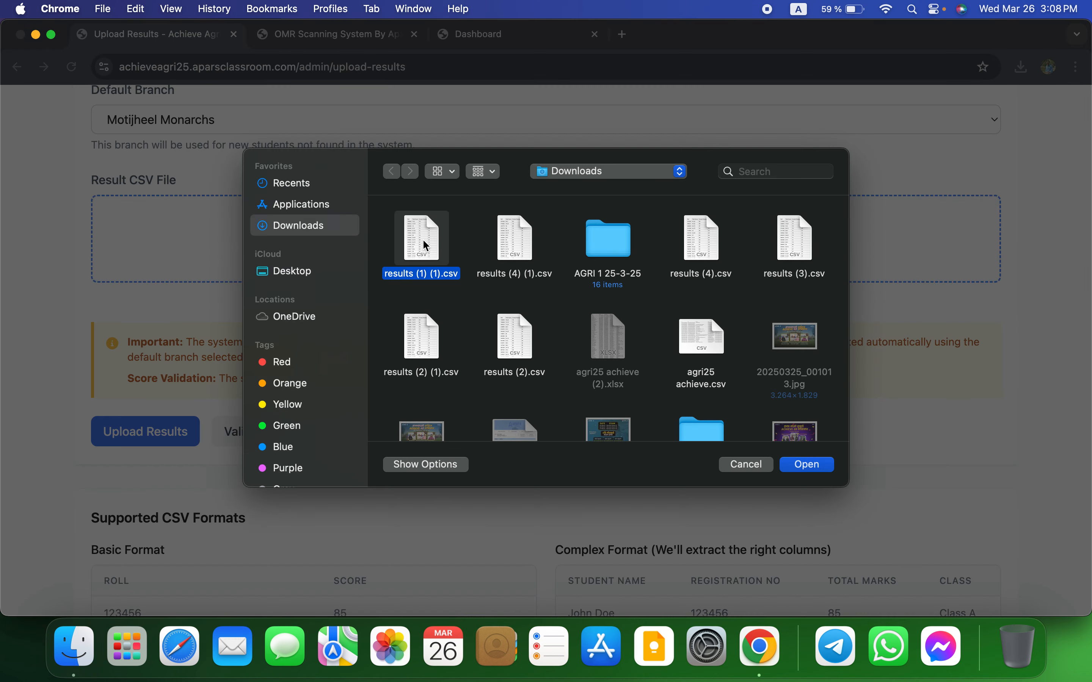
{"action": "left_click", "coordinate": [817, 469]}
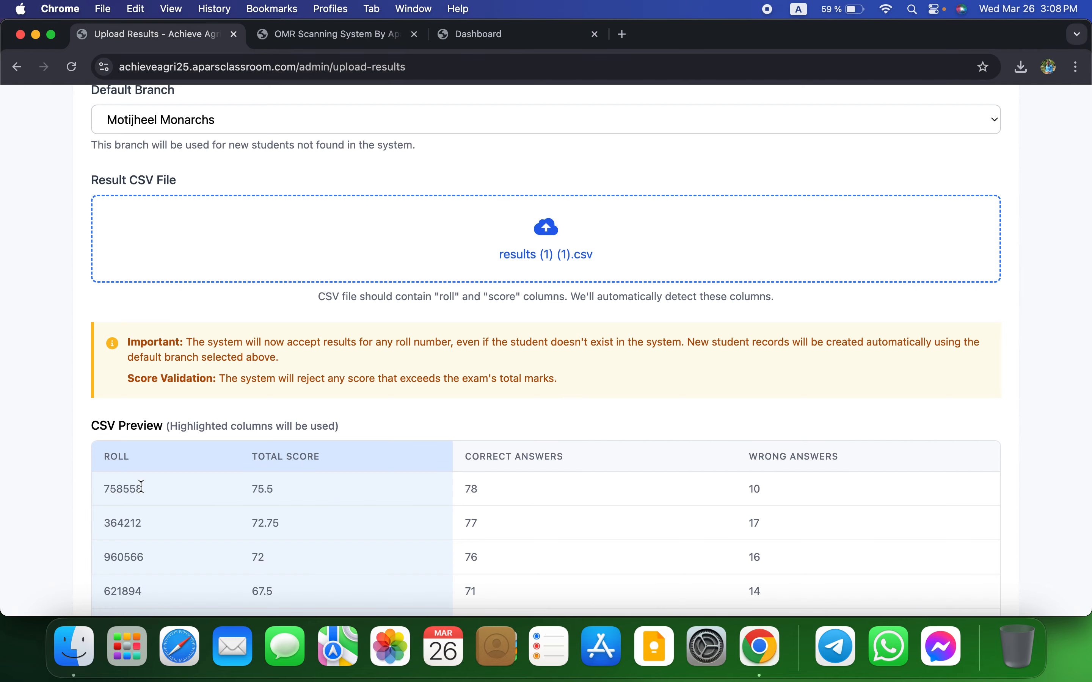
{"action": "scroll", "coordinate": [284, 512], "scroll_direction": "down", "scroll_amount": 5}
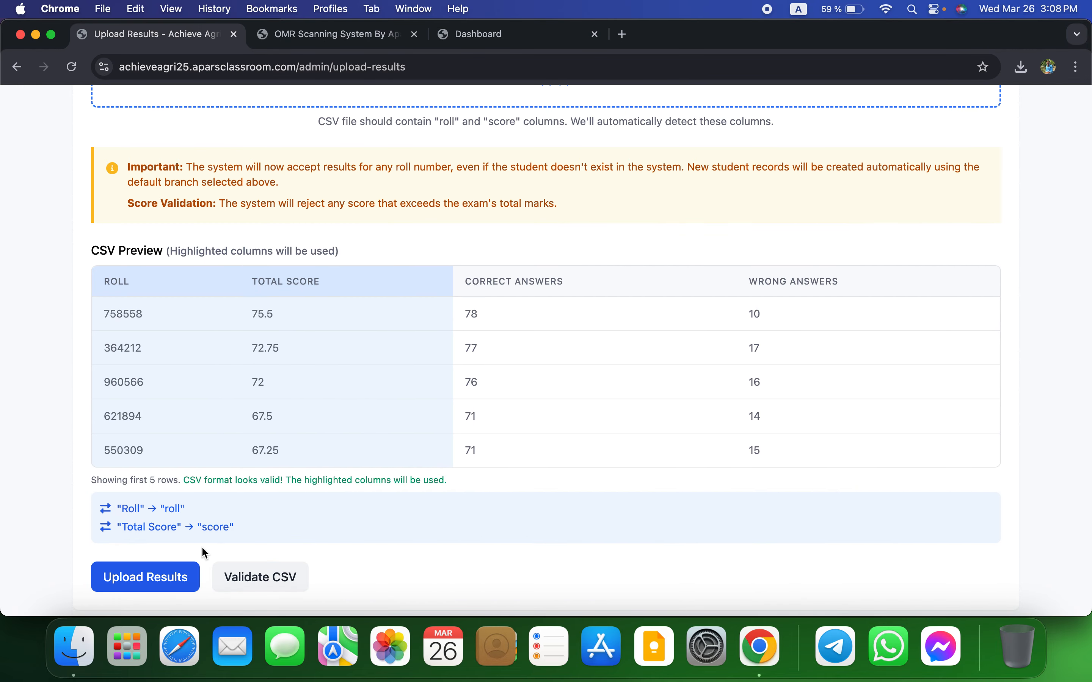
Validate the attached results CSV and review its column mapping against the supported CSV formats
{"action": "left_click", "coordinate": [288, 578]}
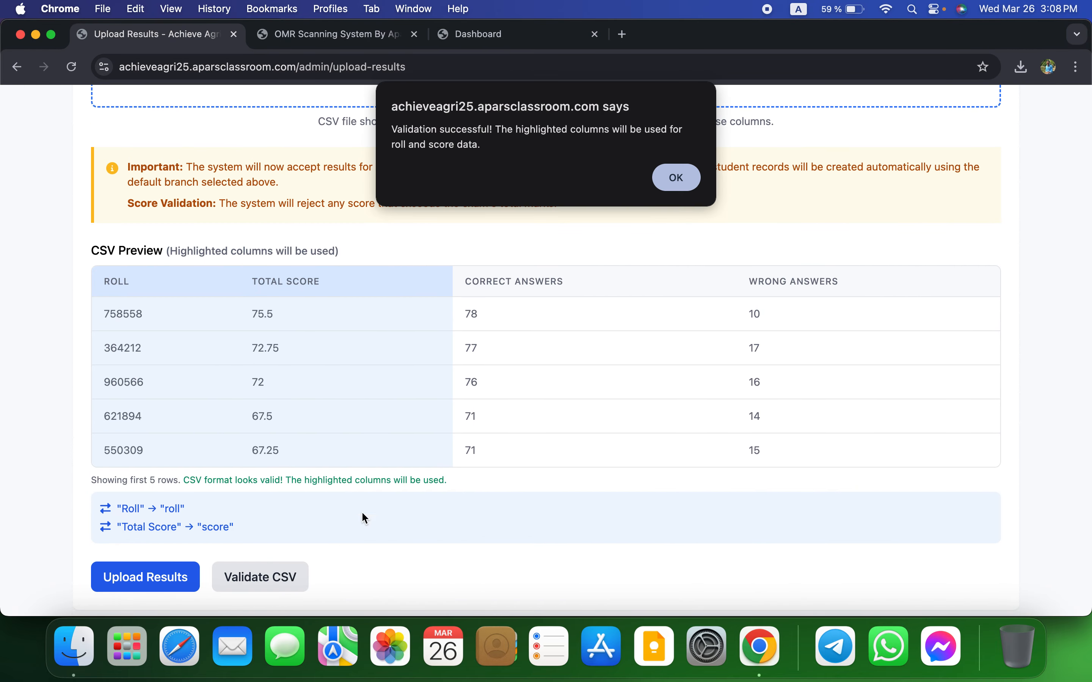
{"action": "left_click", "coordinate": [672, 178]}
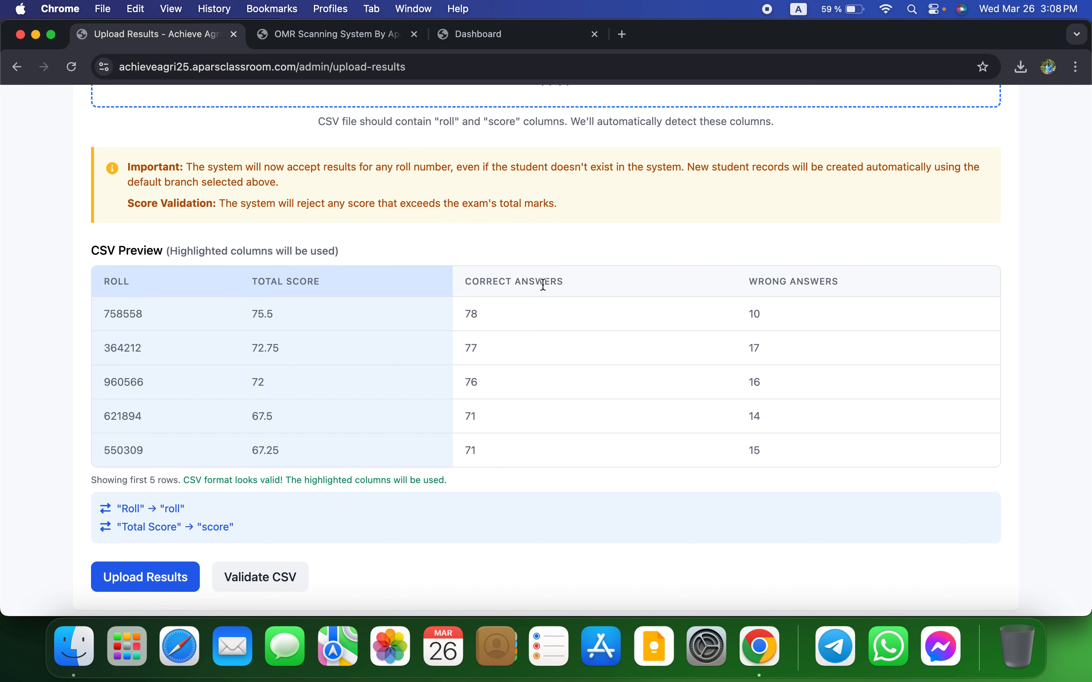
{"action": "scroll", "coordinate": [634, 254], "scroll_direction": "up", "scroll_amount": 3}
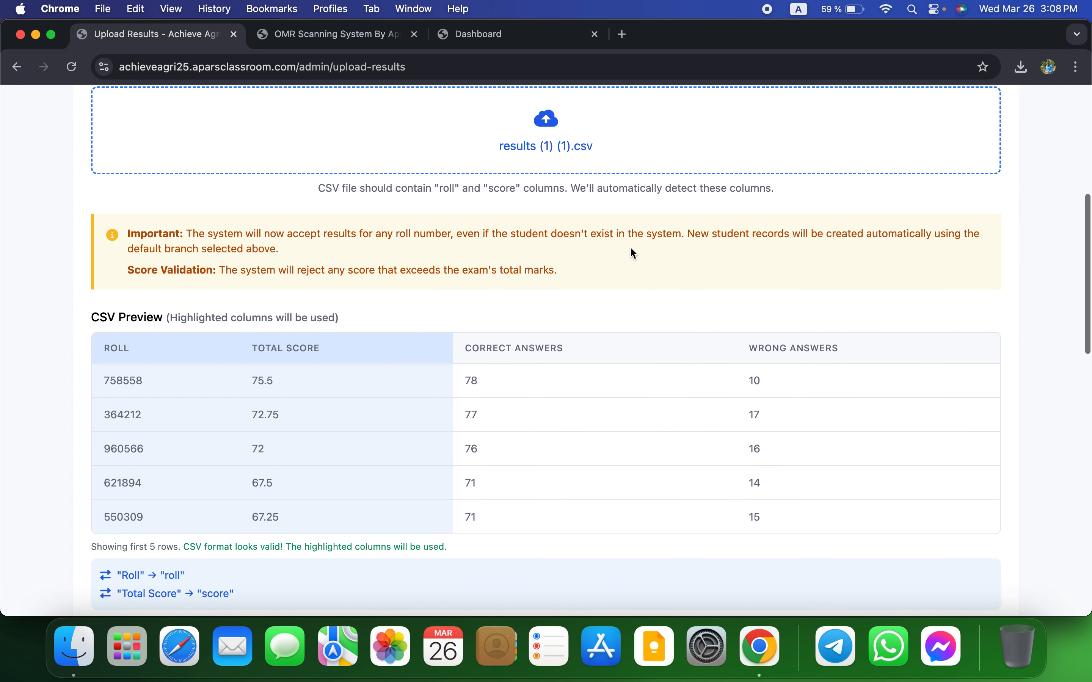
{"action": "scroll", "coordinate": [634, 253], "scroll_direction": "down", "scroll_amount": 2}
{"action": "scroll", "coordinate": [634, 254], "scroll_direction": "up", "scroll_amount": 3}
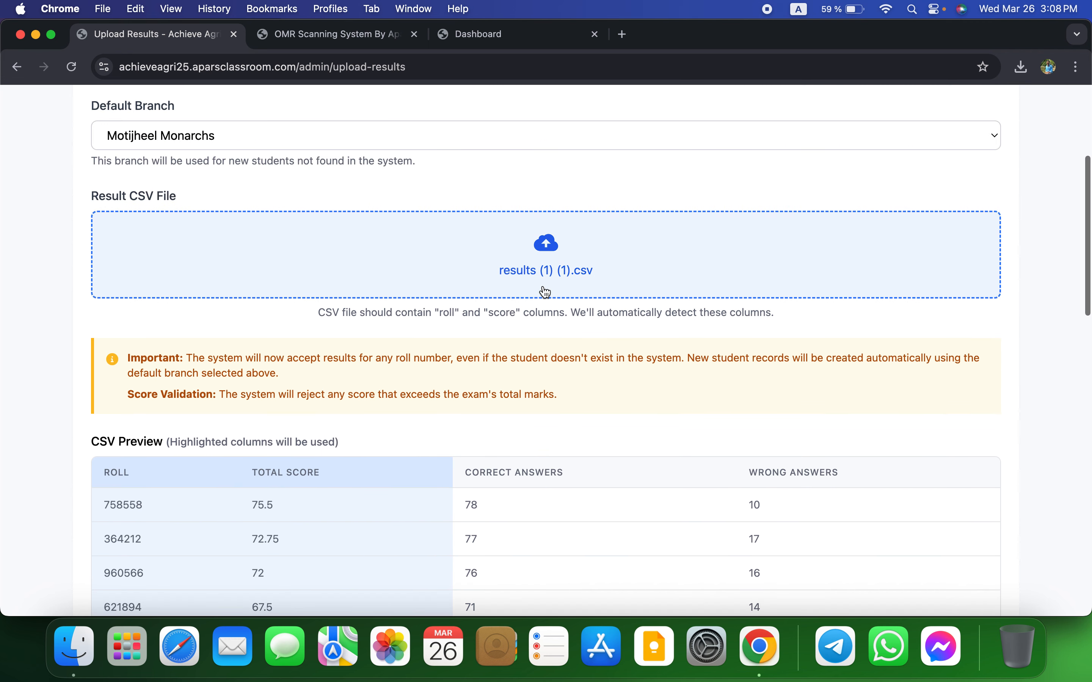
{"action": "scroll", "coordinate": [370, 438], "scroll_direction": "down", "scroll_amount": 6}
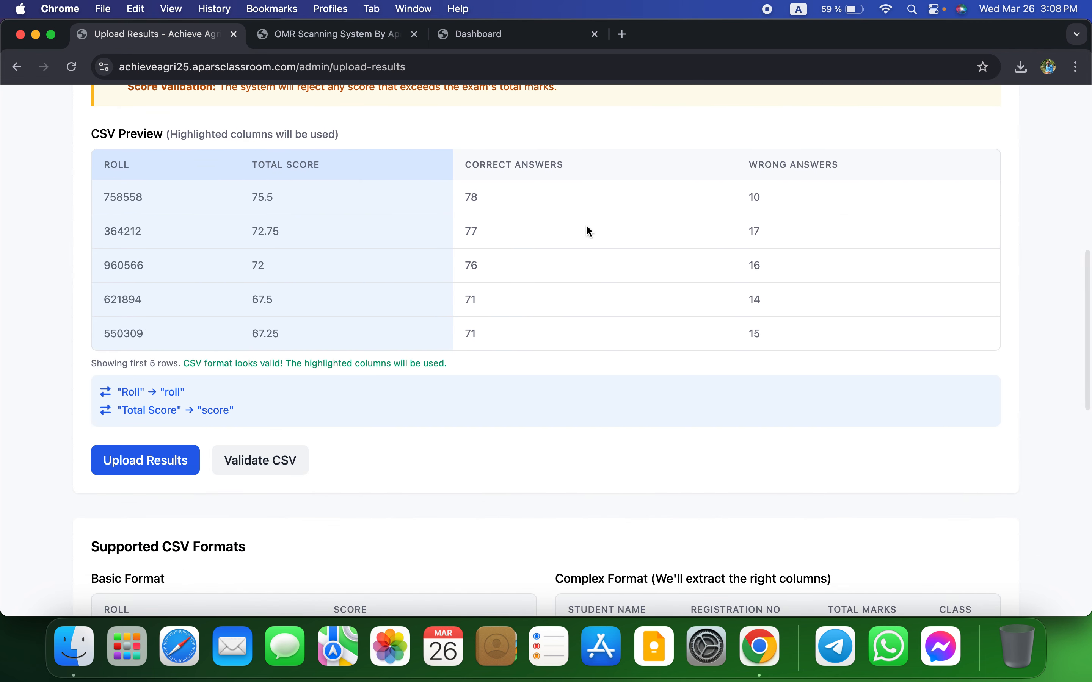
{"action": "scroll", "coordinate": [564, 402], "scroll_direction": "down", "scroll_amount": 3}
{"action": "scroll", "coordinate": [247, 456], "scroll_direction": "down", "scroll_amount": 4}
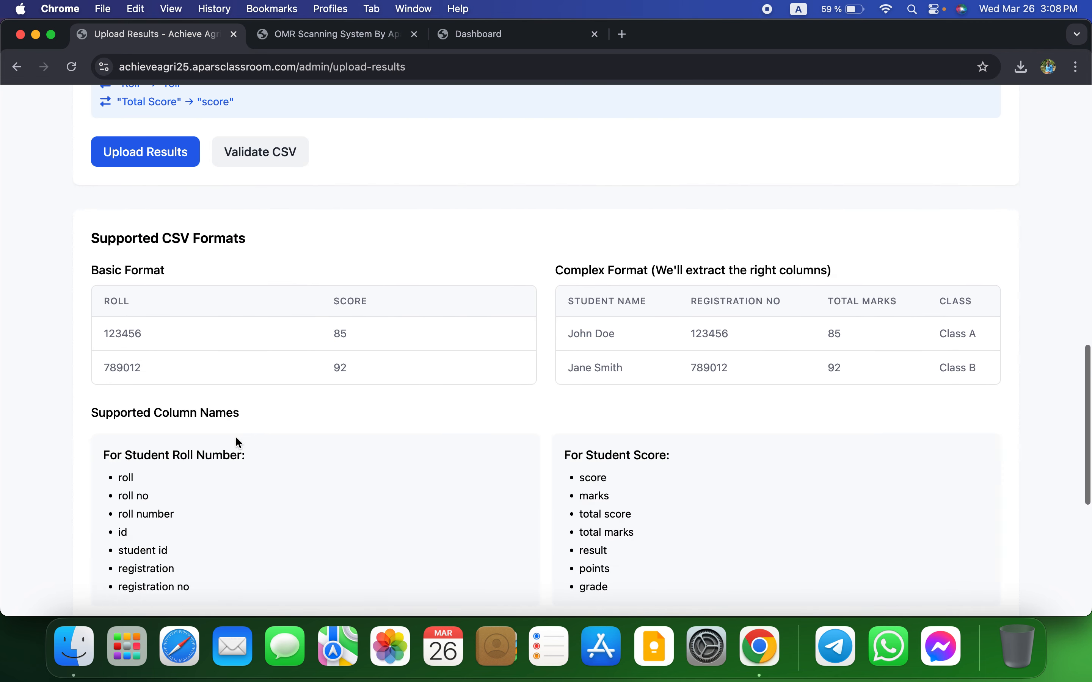
Upload the results CSV to Agri Revision Test Exam 02 and wait for the rows to be processed
{"action": "left_click", "coordinate": [156, 153]}
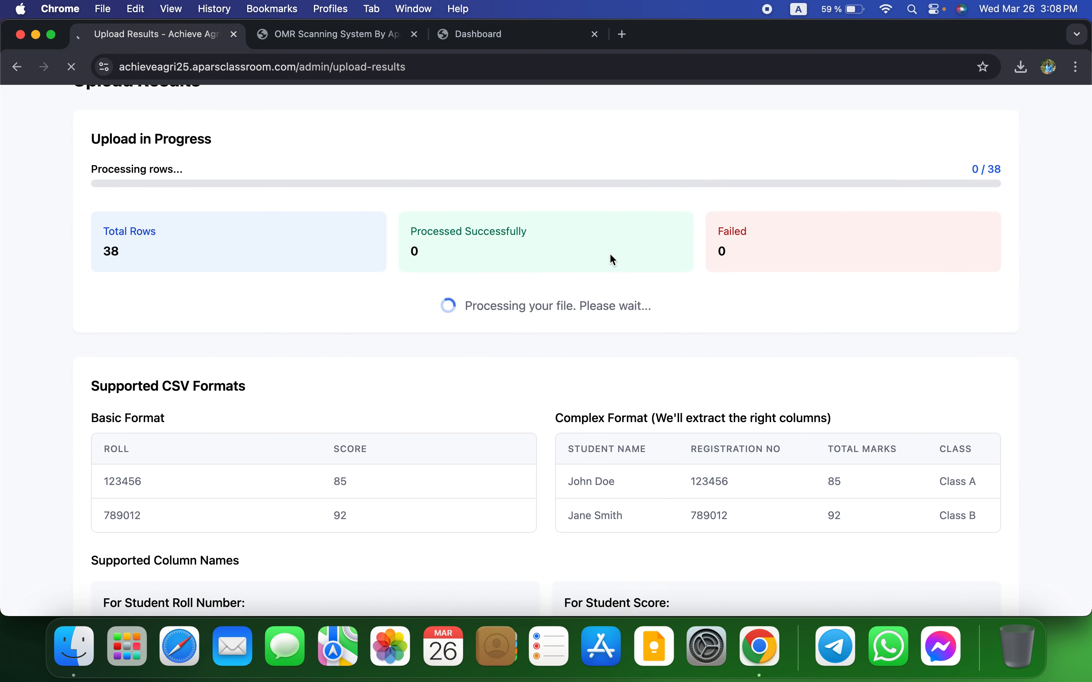
{"action": "scroll", "coordinate": [525, 320], "scroll_direction": "up", "scroll_amount": 2}
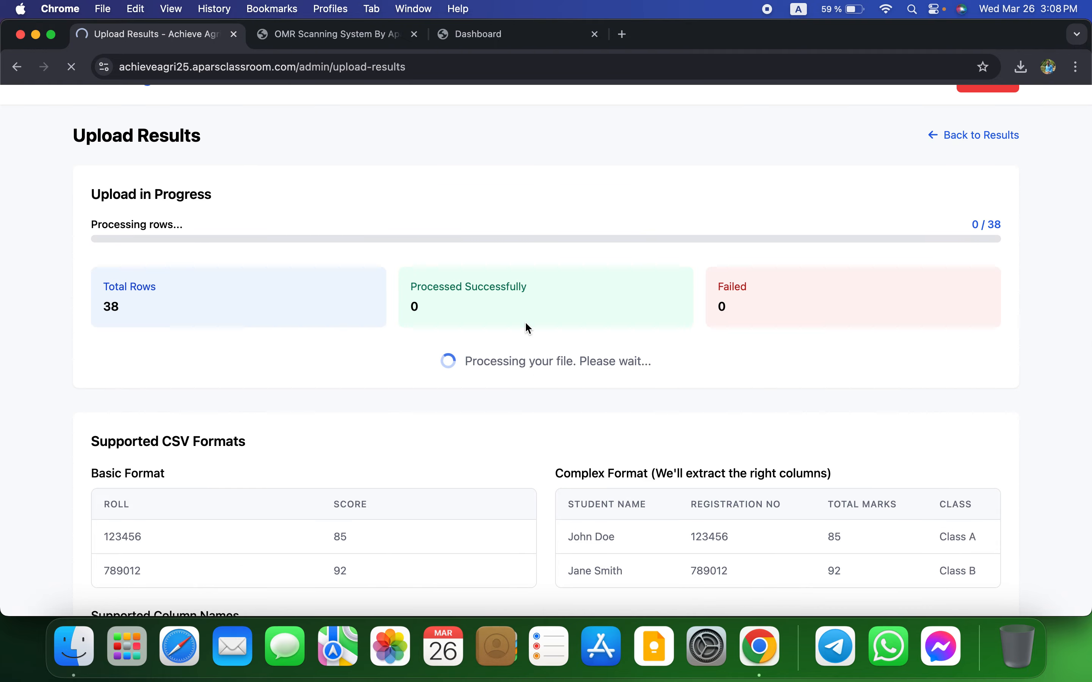
{"action": "scroll", "coordinate": [525, 320], "scroll_direction": "up", "scroll_amount": 1}
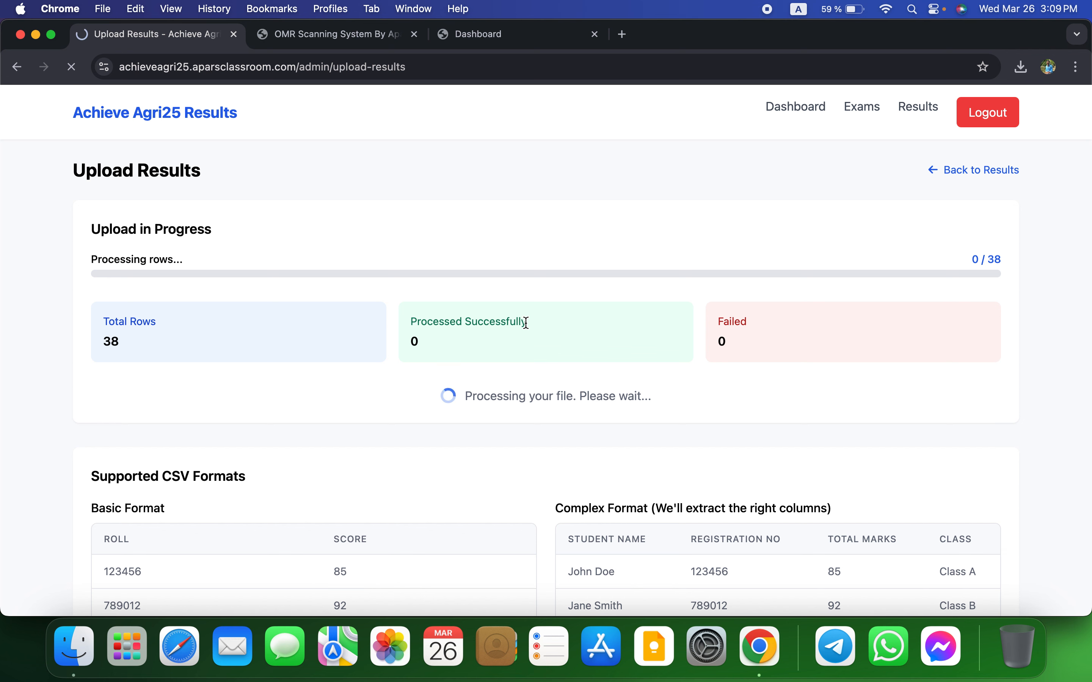
{"action": "scroll", "coordinate": [456, 497], "scroll_direction": "down", "scroll_amount": 2}
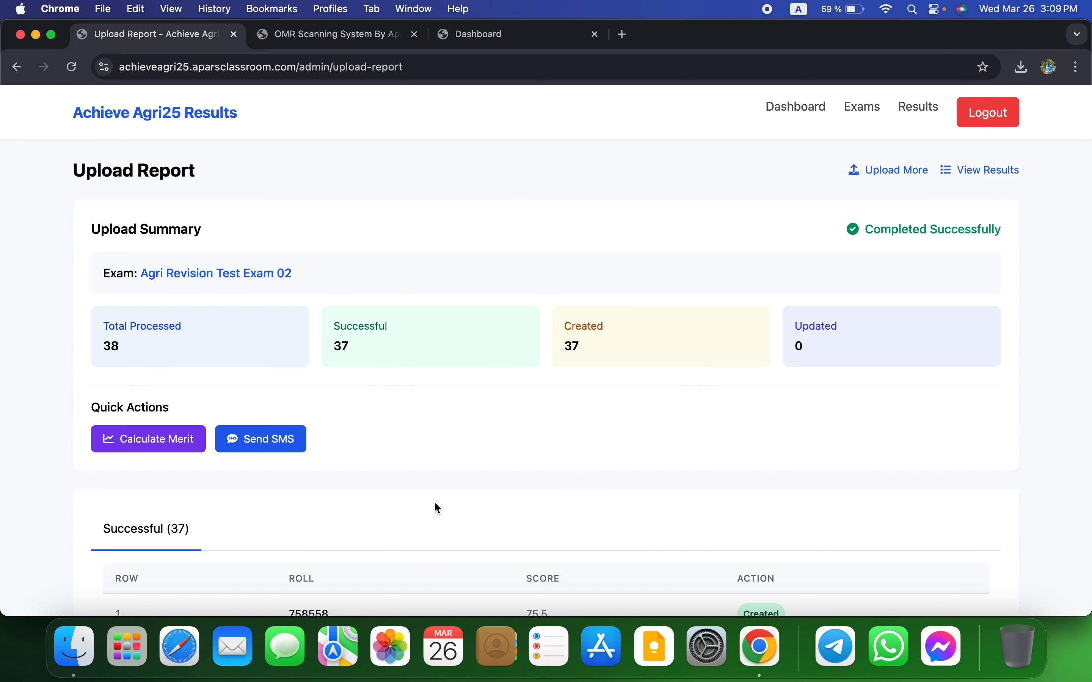
Review the upload report's summary and row list, and start the merit calculation for Agri Revision Test Exam 02
{"action": "scroll", "coordinate": [434, 504], "scroll_direction": "down", "scroll_amount": 3}
{"action": "scroll", "coordinate": [405, 515], "scroll_direction": "down", "scroll_amount": 20}
{"action": "scroll", "coordinate": [405, 516], "scroll_direction": "up", "scroll_amount": 10}
{"action": "scroll", "coordinate": [405, 515], "scroll_direction": "up", "scroll_amount": 20}
{"action": "scroll", "coordinate": [500, 516], "scroll_direction": "down", "scroll_amount": 3}
{"action": "scroll", "coordinate": [499, 523], "scroll_direction": "down", "scroll_amount": 2}
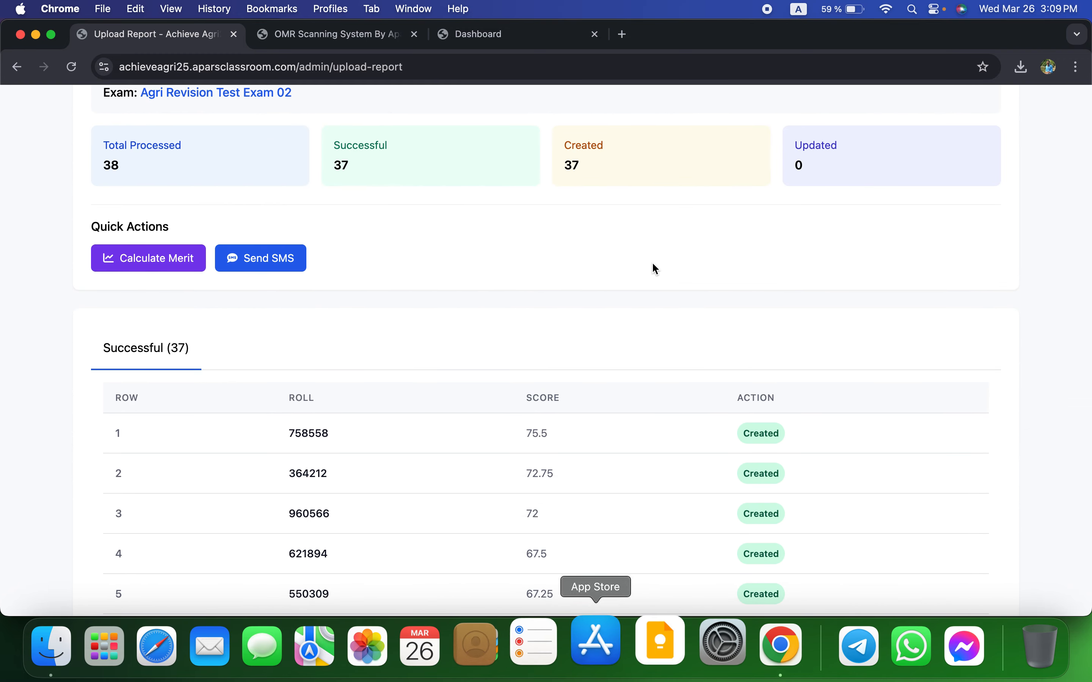
{"action": "scroll", "coordinate": [288, 420], "scroll_direction": "up", "scroll_amount": 5}
{"action": "left_click", "coordinate": [131, 375]}
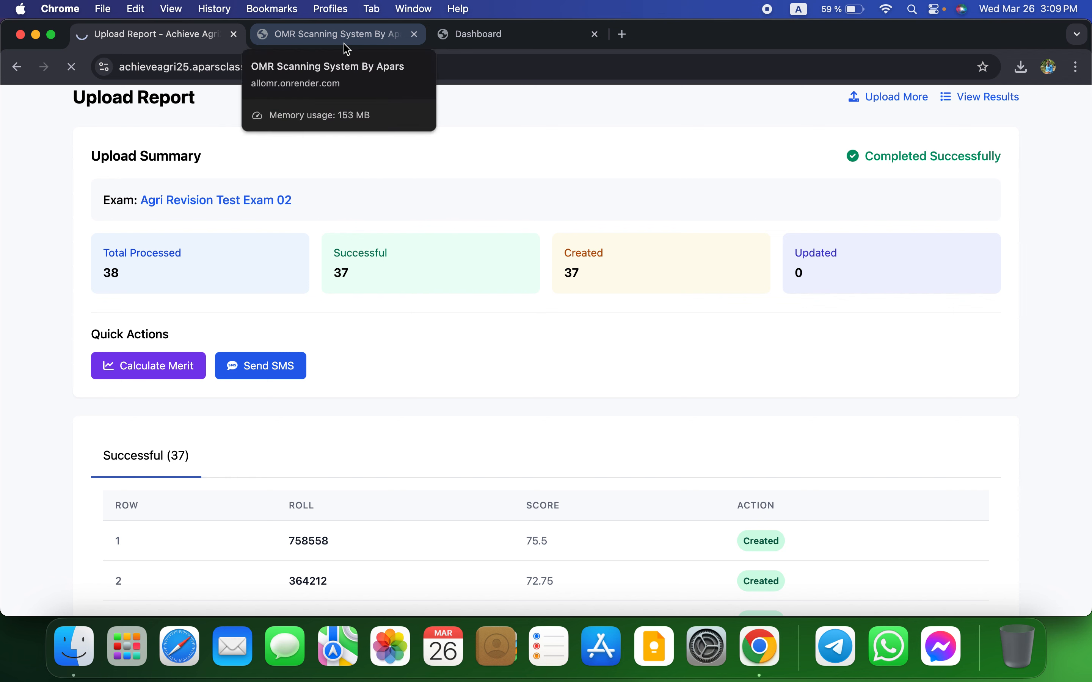
Clear all data on the OMR scanning system's dashboard and confirm the deletion
{"action": "left_click", "coordinate": [451, 36]}
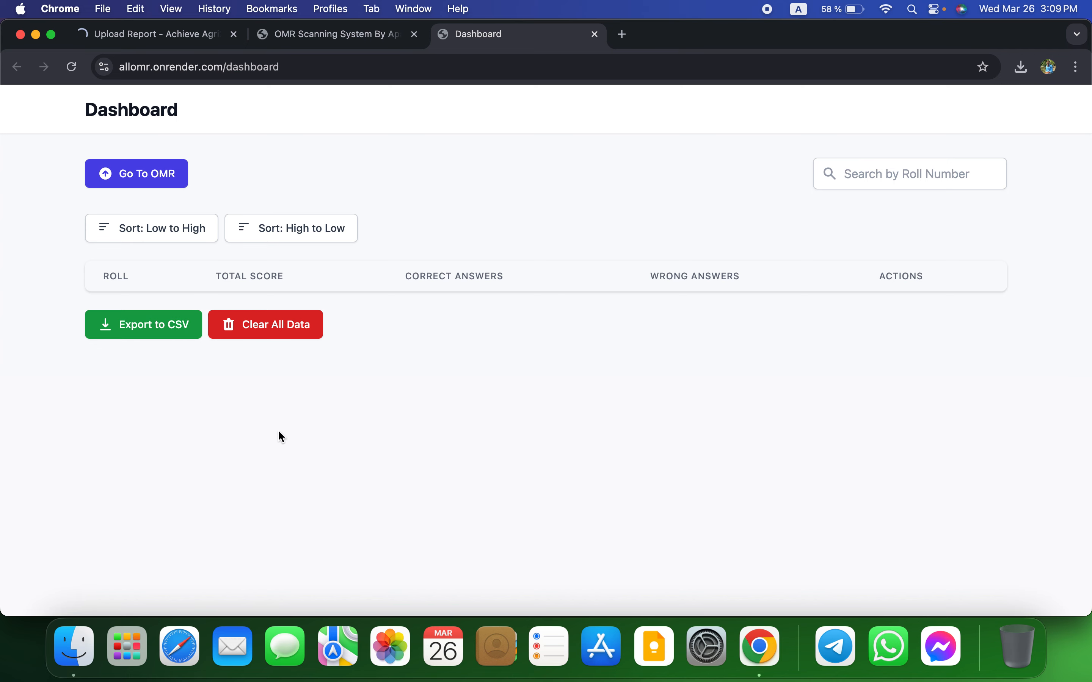
{"action": "left_click", "coordinate": [297, 333]}
{"action": "left_click", "coordinate": [690, 177]}
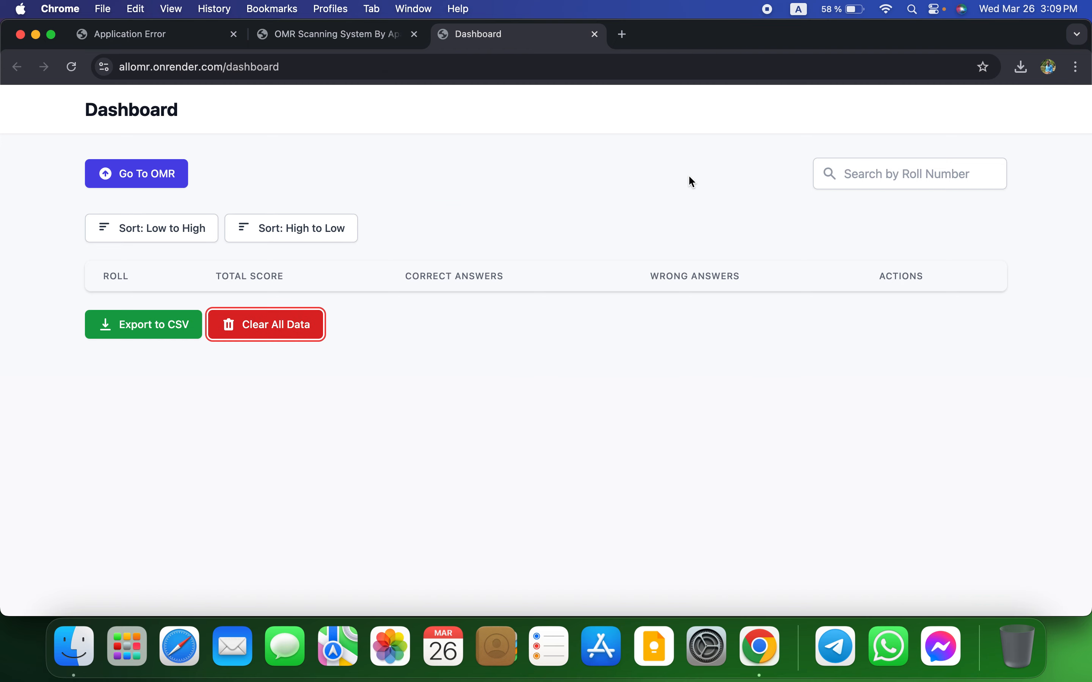
Return to the results portal, go back to the refreshed admin dashboard, and open the results management list
{"action": "left_click", "coordinate": [177, 45]}
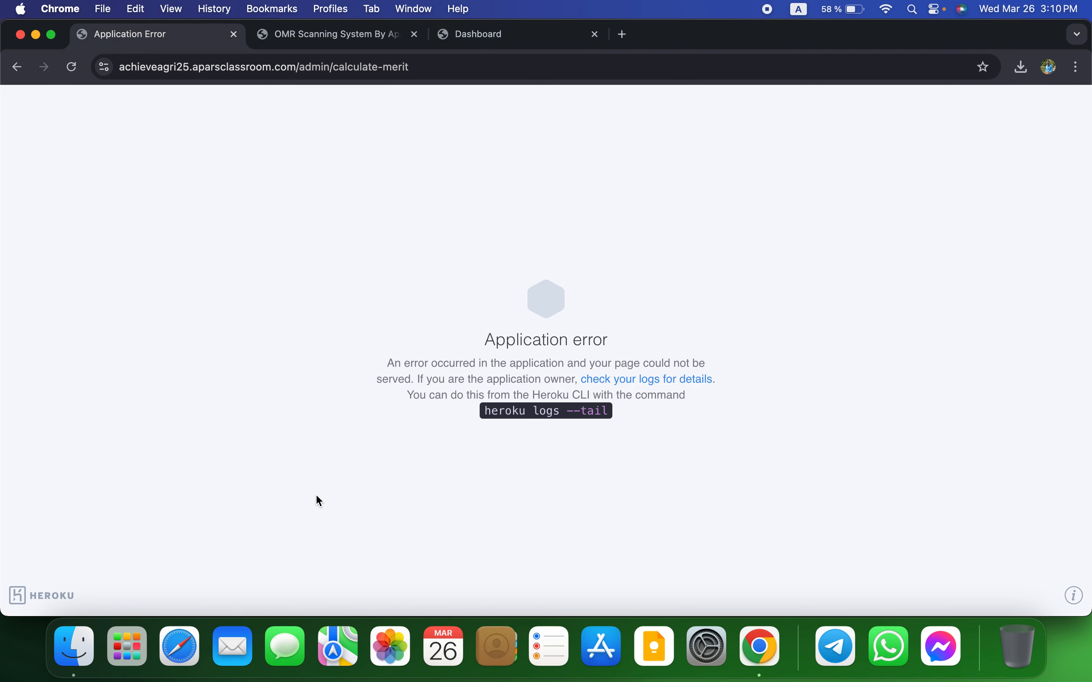
{"action": "scroll", "coordinate": [316, 495], "scroll_direction": "left", "scroll_amount": 5}
{"action": "scroll", "coordinate": [235, 453], "scroll_direction": "left", "scroll_amount": 5}
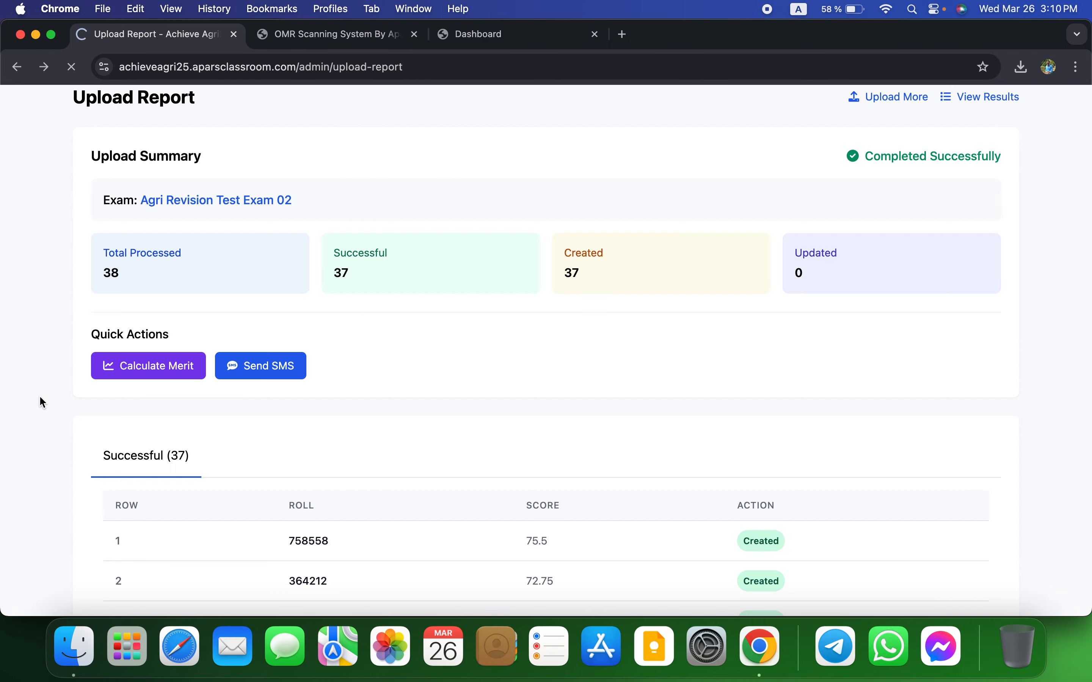
{"action": "scroll", "coordinate": [392, 412], "scroll_direction": "left", "scroll_amount": 5}
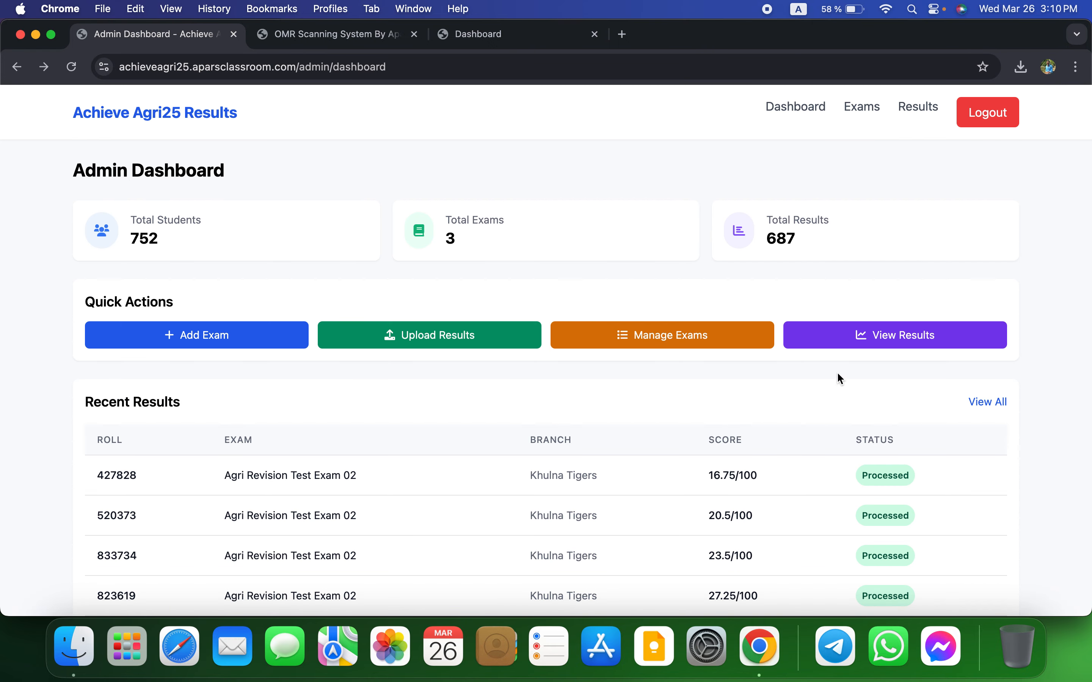
{"action": "left_click", "coordinate": [72, 66]}
{"action": "left_click", "coordinate": [917, 334]}
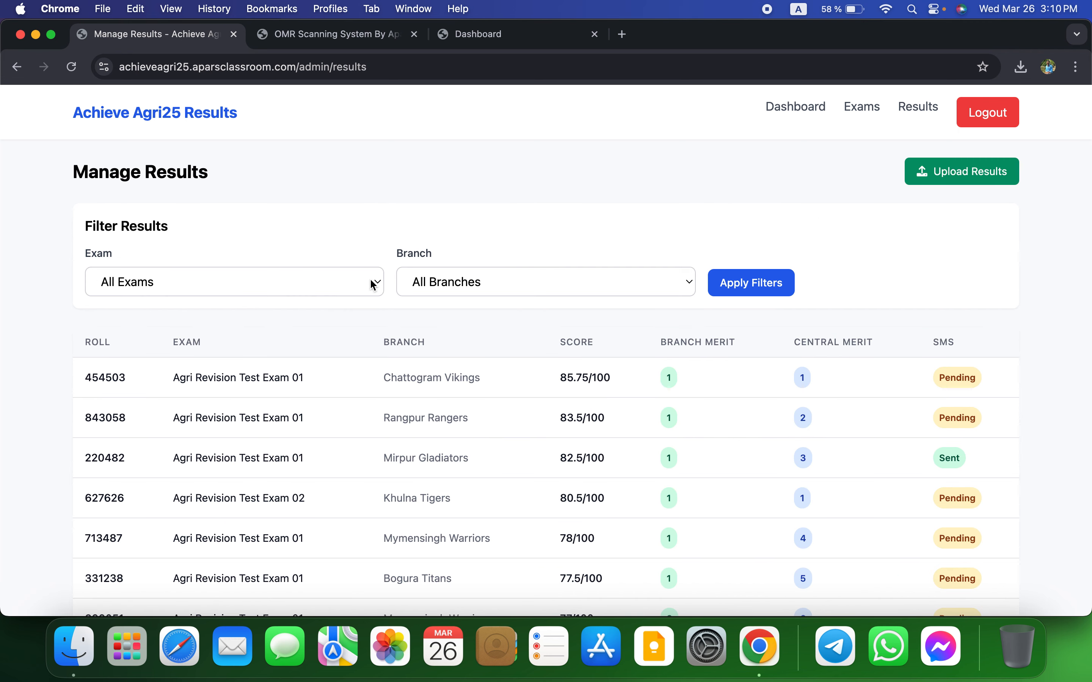
Filter the results by exam Agri Revision Test Exam 02 and branch Motijheel Monarchs
{"action": "left_click", "coordinate": [255, 285]}
{"action": "left_click", "coordinate": [251, 301]}
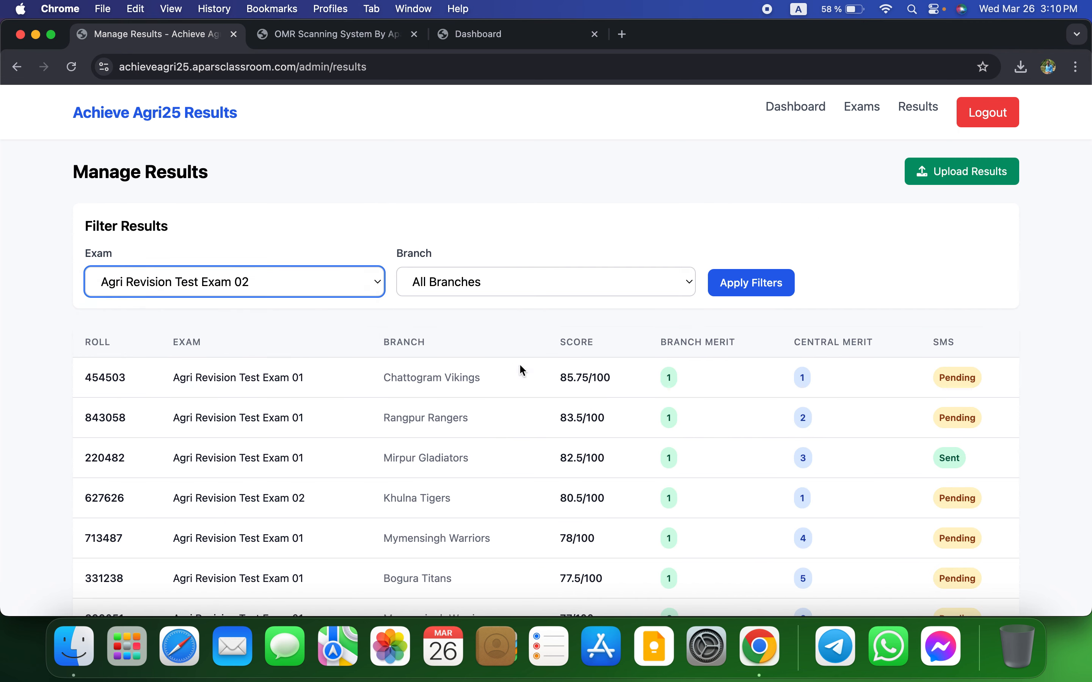
{"action": "left_click", "coordinate": [539, 277]}
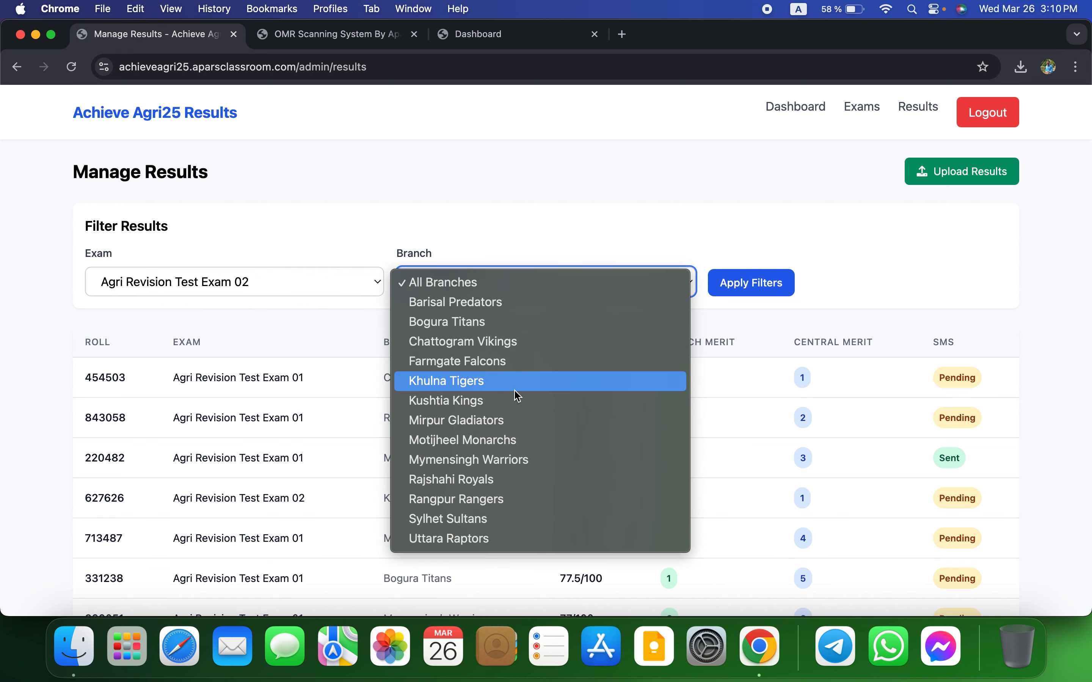
{"action": "left_click", "coordinate": [511, 441]}
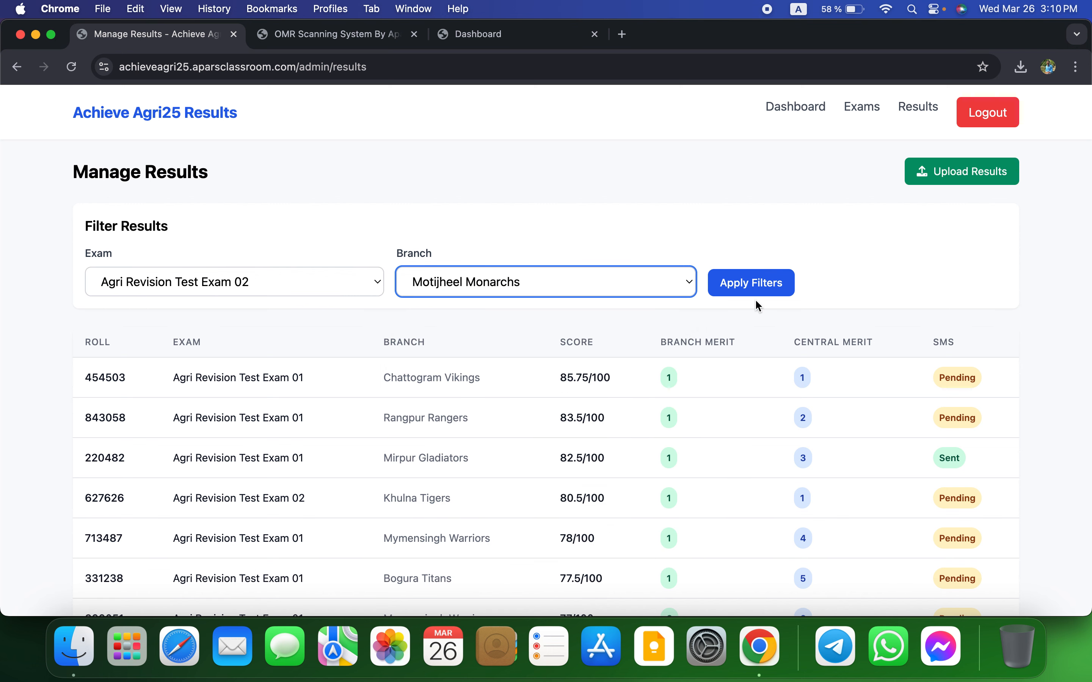
{"action": "left_click", "coordinate": [753, 284]}
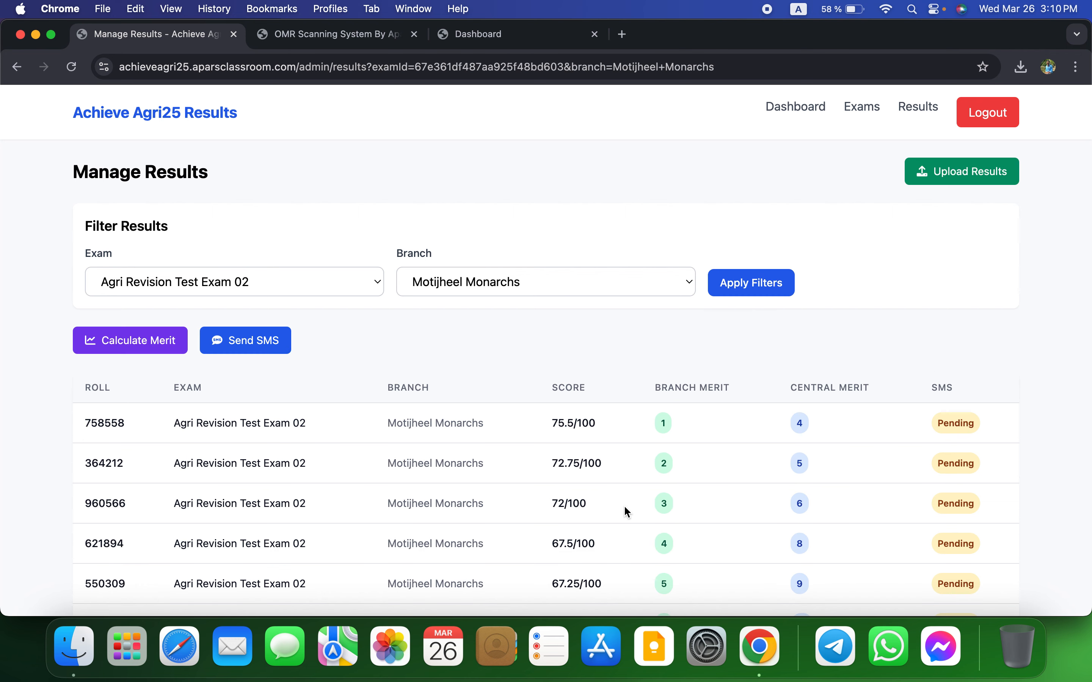
Examine the filtered Motijheel Monarchs results, including branch merit, central merit and the number of entries
{"action": "scroll", "coordinate": [619, 505], "scroll_direction": "down", "scroll_amount": 5}
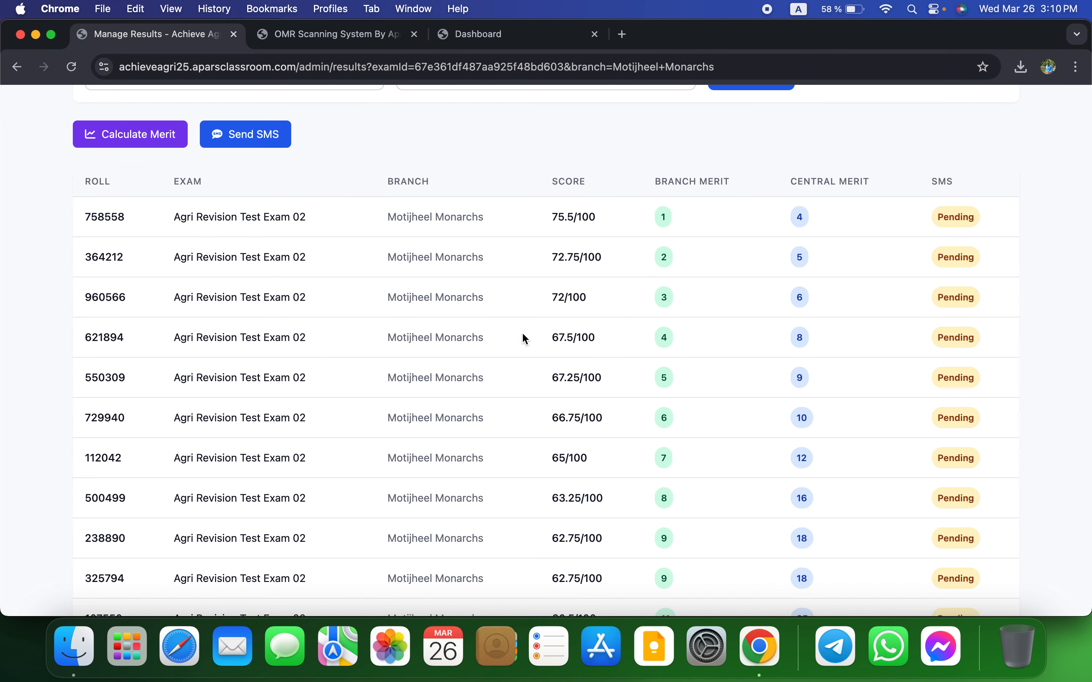
{"action": "scroll", "coordinate": [510, 429], "scroll_direction": "down", "scroll_amount": 10}
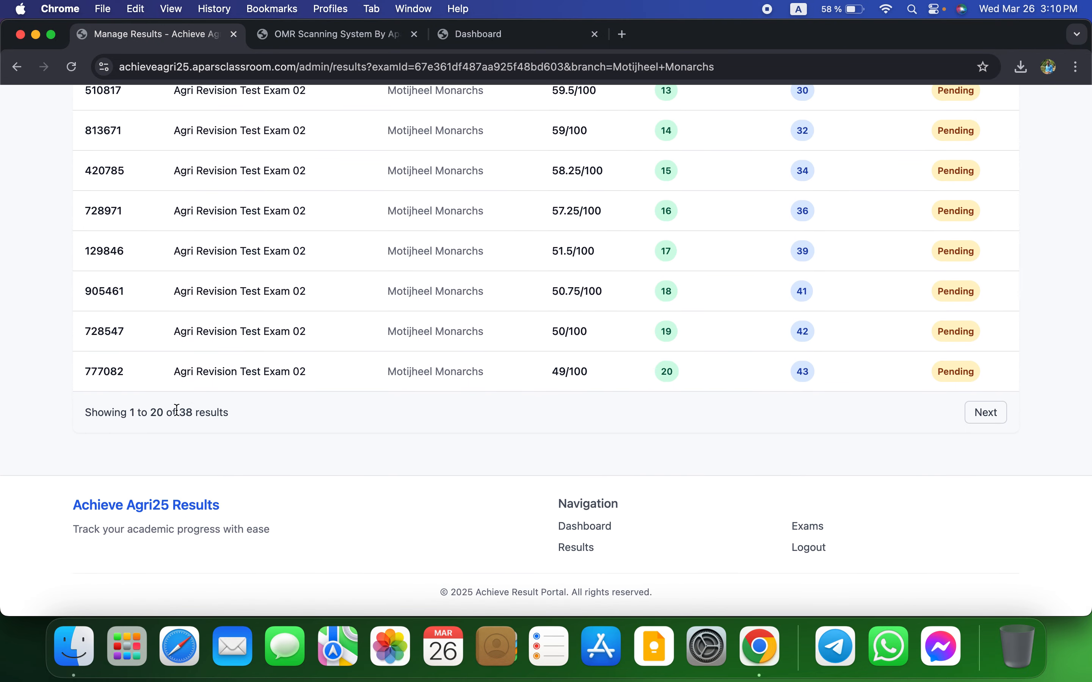
{"action": "scroll", "coordinate": [238, 438], "scroll_direction": "up", "scroll_amount": 10}
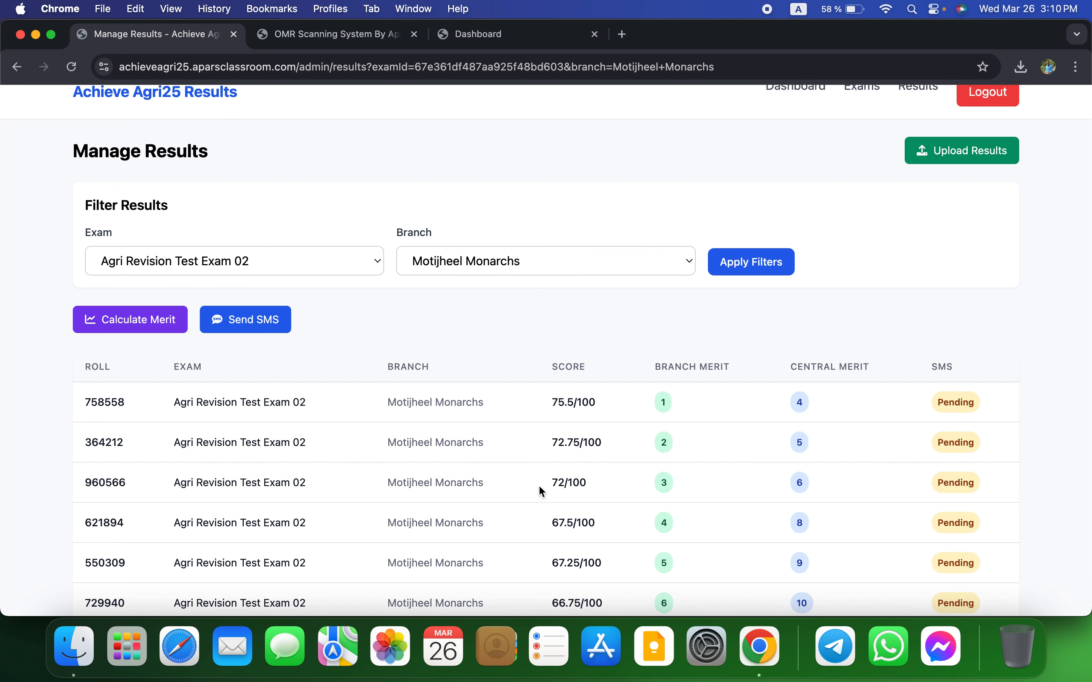
{"action": "scroll", "coordinate": [539, 490], "scroll_direction": "down", "scroll_amount": 3}
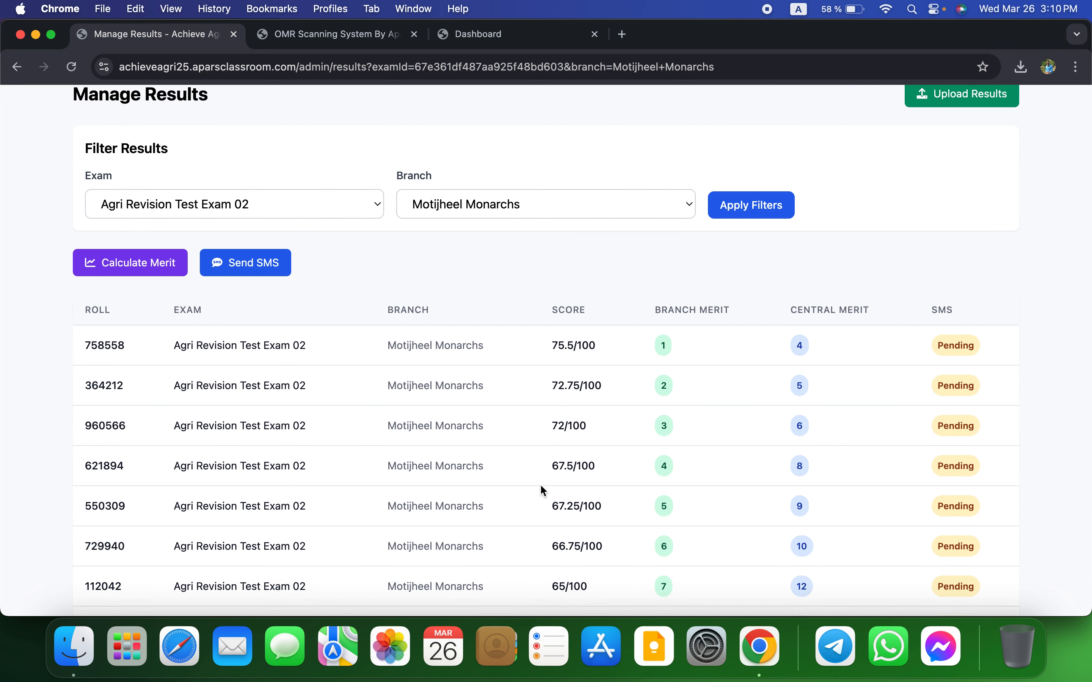
{"action": "scroll", "coordinate": [244, 383], "scroll_direction": "up", "scroll_amount": 4}
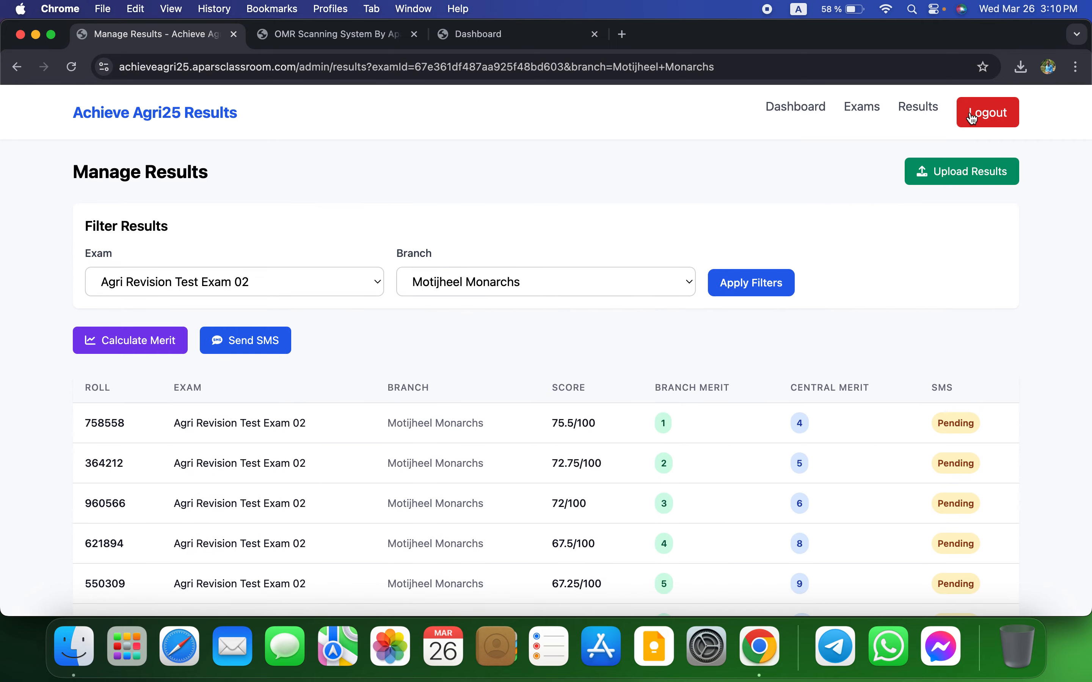
Open a fresh results upload form and look over its exam choices, file field and validation options
{"action": "left_click", "coordinate": [970, 172]}
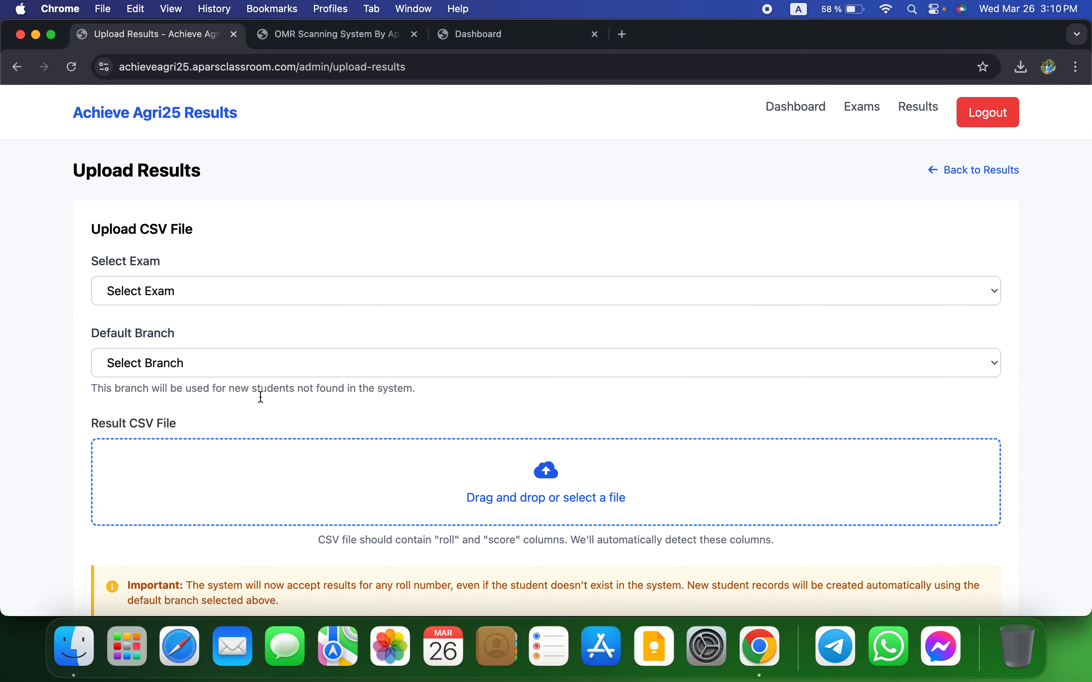
{"action": "left_click", "coordinate": [236, 291]}
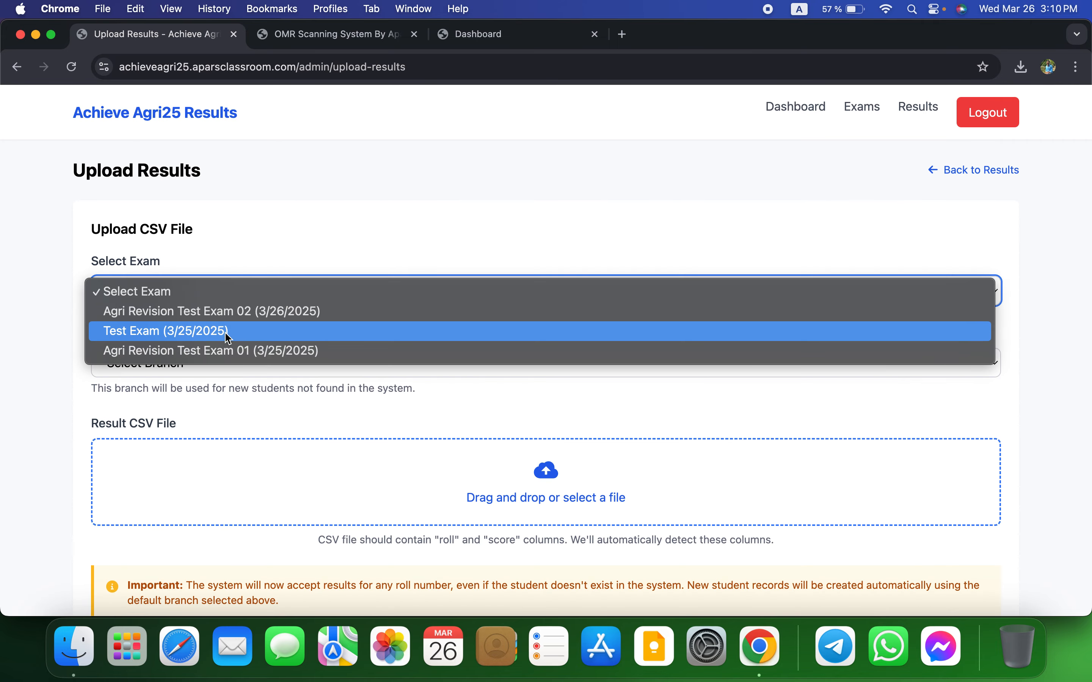
{"action": "left_click", "coordinate": [194, 511]}
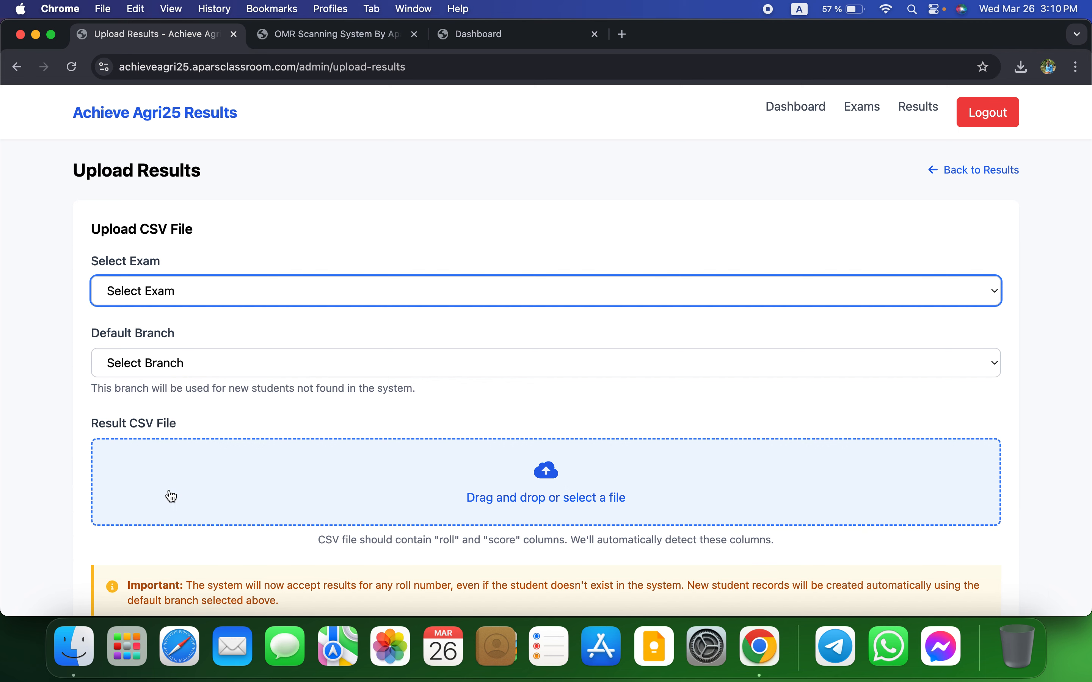
{"action": "scroll", "coordinate": [174, 496], "scroll_direction": "down", "scroll_amount": 1}
{"action": "scroll", "coordinate": [173, 495], "scroll_direction": "down", "scroll_amount": 10}
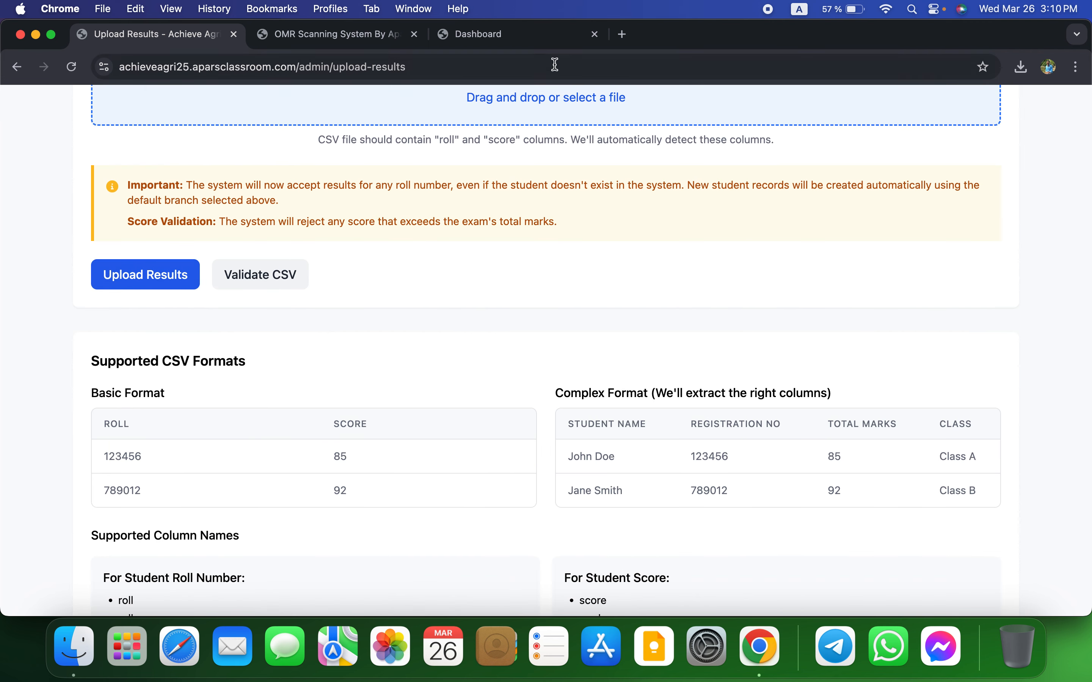
Check the OMR scanning system's dashboard and return to its OMR evaluation page
{"action": "left_click", "coordinate": [496, 42]}
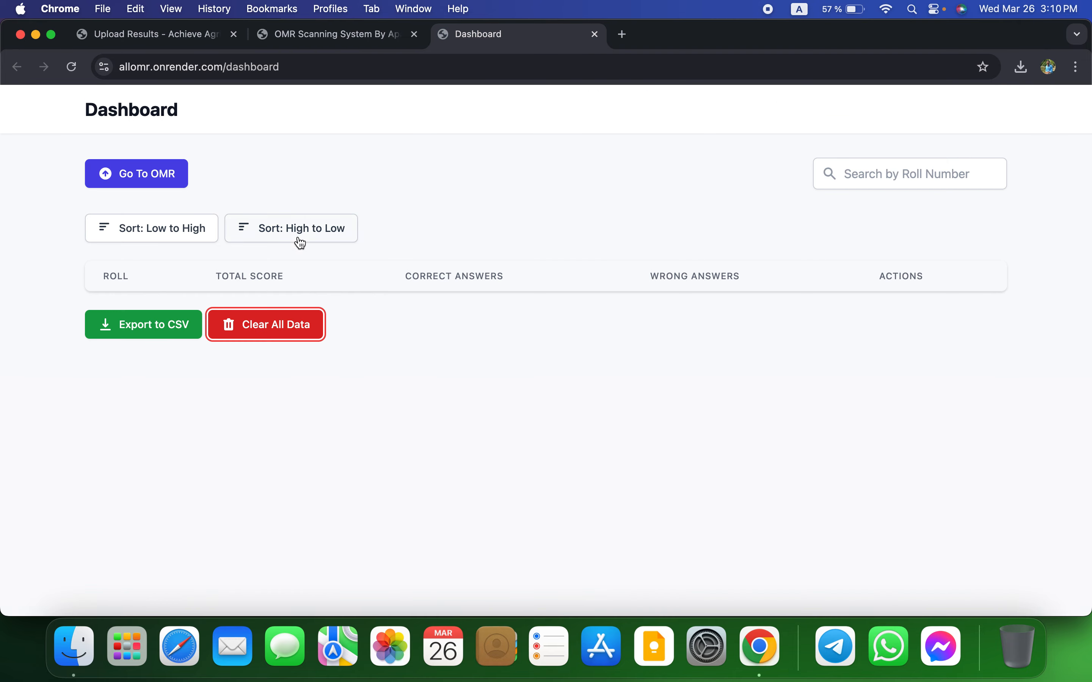
{"action": "left_click", "coordinate": [322, 409]}
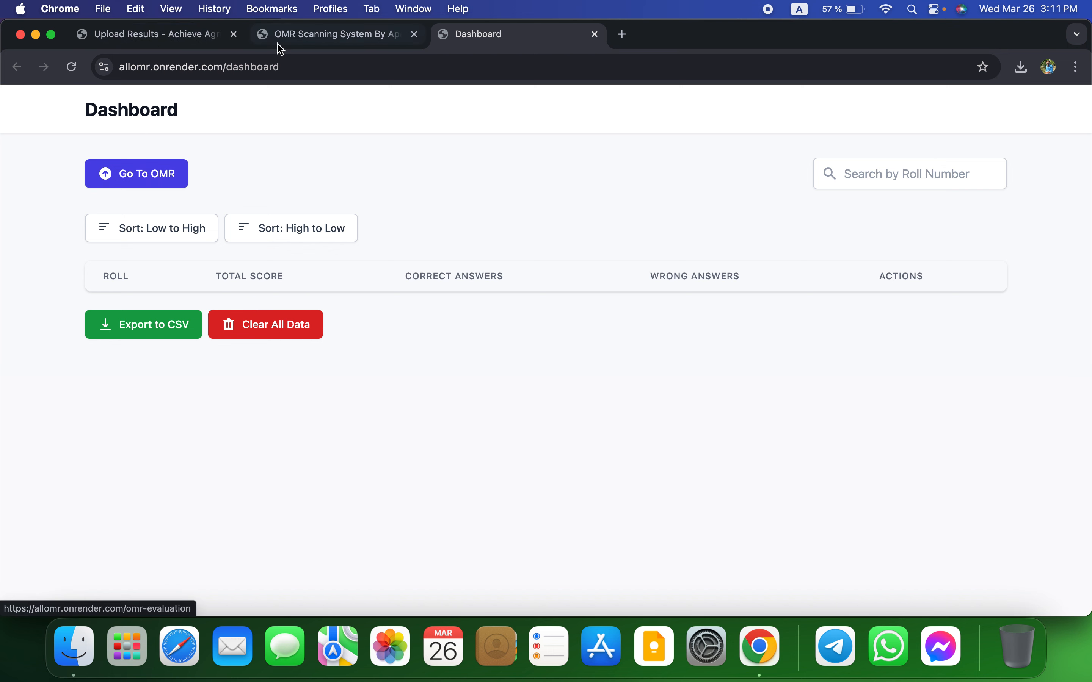
{"action": "left_click", "coordinate": [306, 42]}
{"action": "scroll", "coordinate": [584, 256], "scroll_direction": "up", "scroll_amount": 6}
{"action": "scroll", "coordinate": [583, 256], "scroll_direction": "left", "scroll_amount": 5}
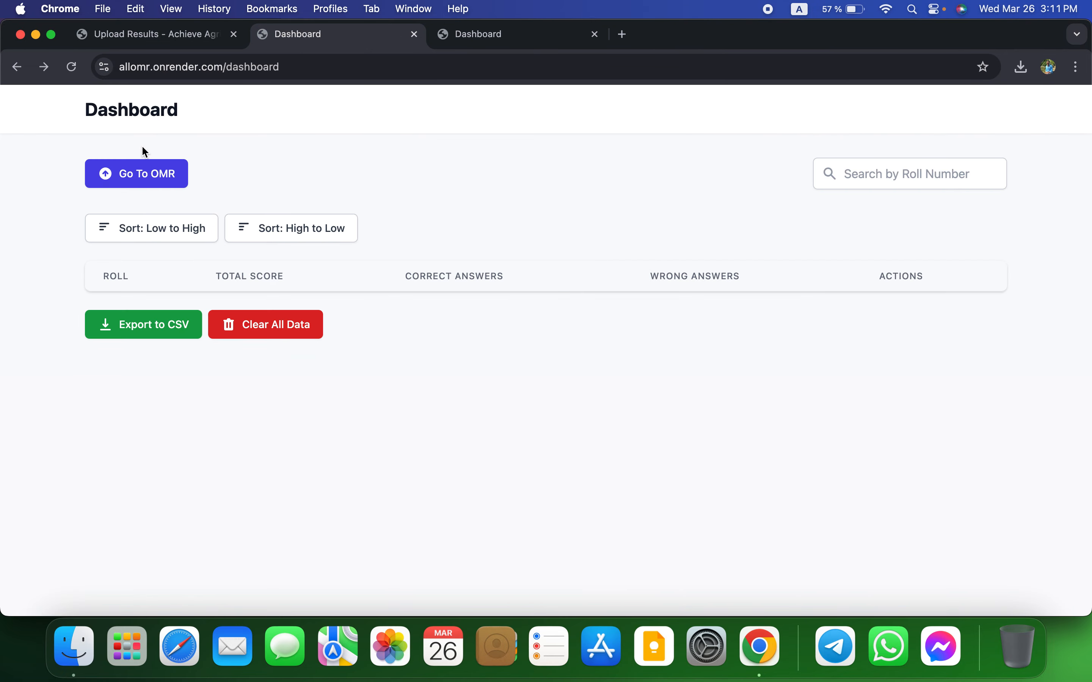
{"action": "left_click", "coordinate": [140, 174]}
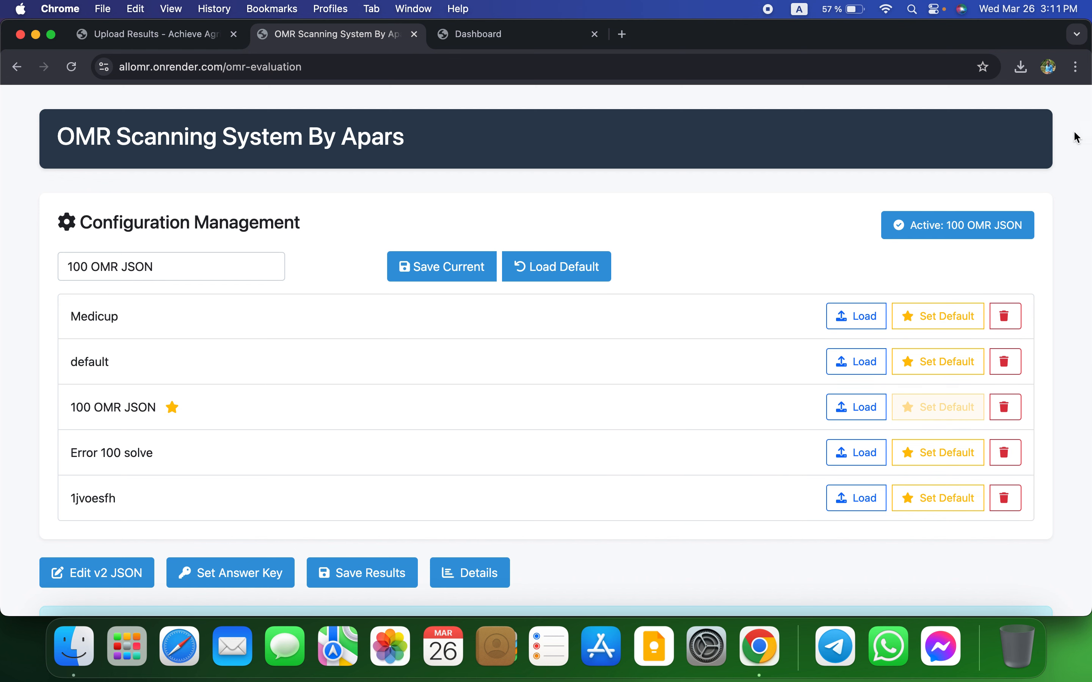
Examine the OMR evaluation page's active answer key, its question count and the active configuration
{"action": "scroll", "coordinate": [763, 387], "scroll_direction": "down", "scroll_amount": 5}
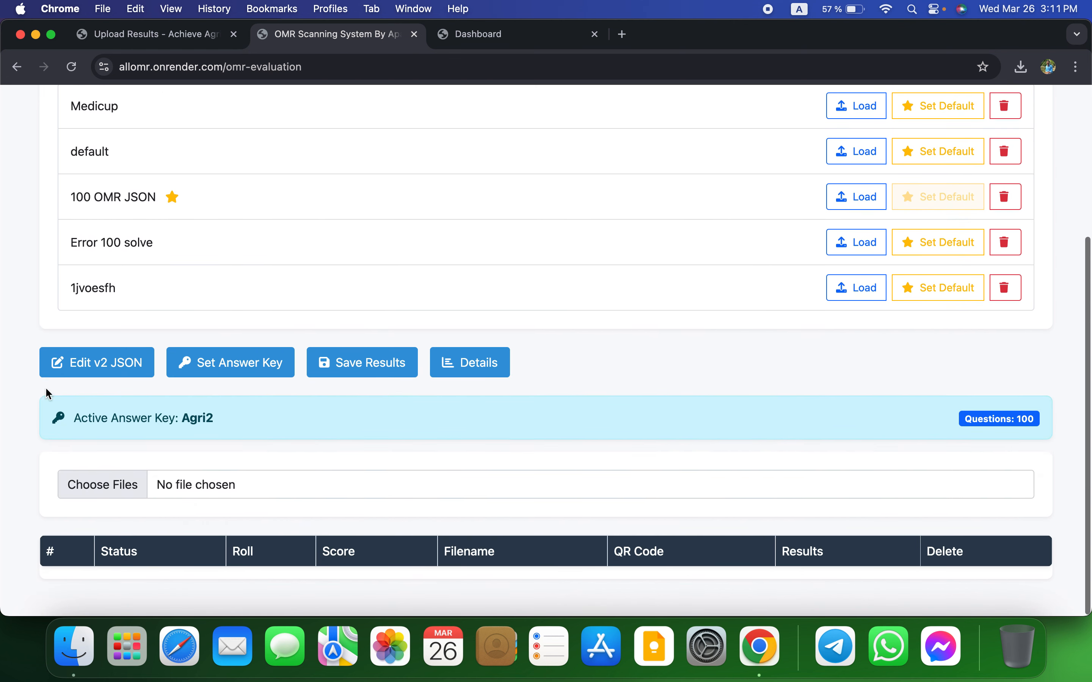
{"action": "left_click_drag", "start_coordinate": [71, 419], "coordinate": [217, 434]}
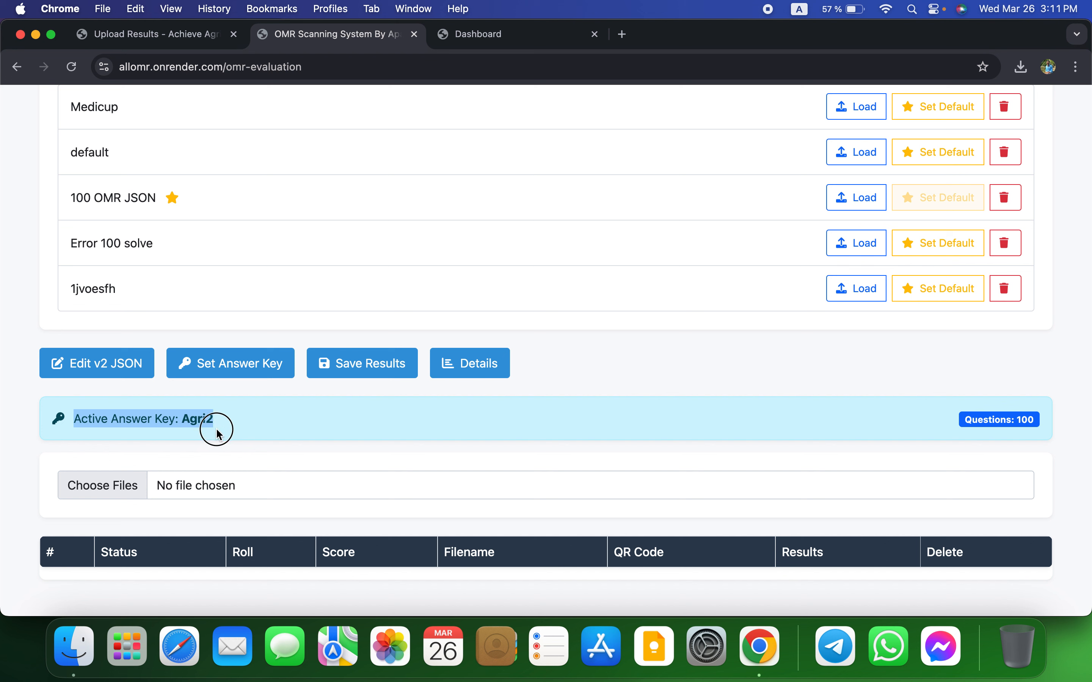
{"action": "left_click", "coordinate": [237, 441]}
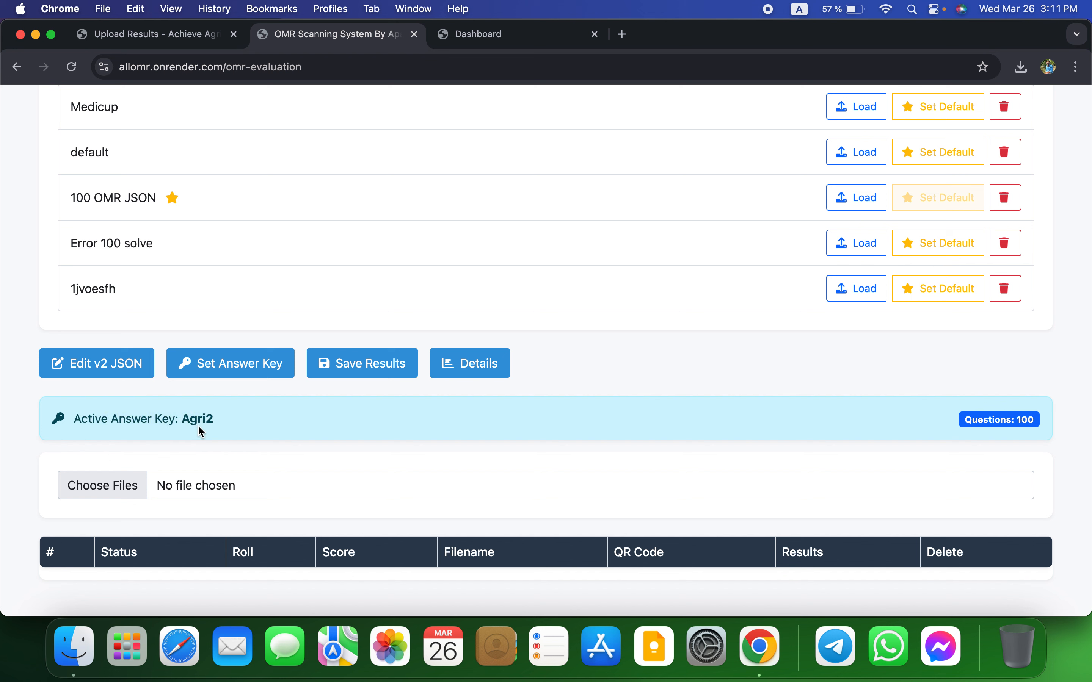
{"action": "scroll", "coordinate": [585, 382], "scroll_direction": "up", "scroll_amount": 1}
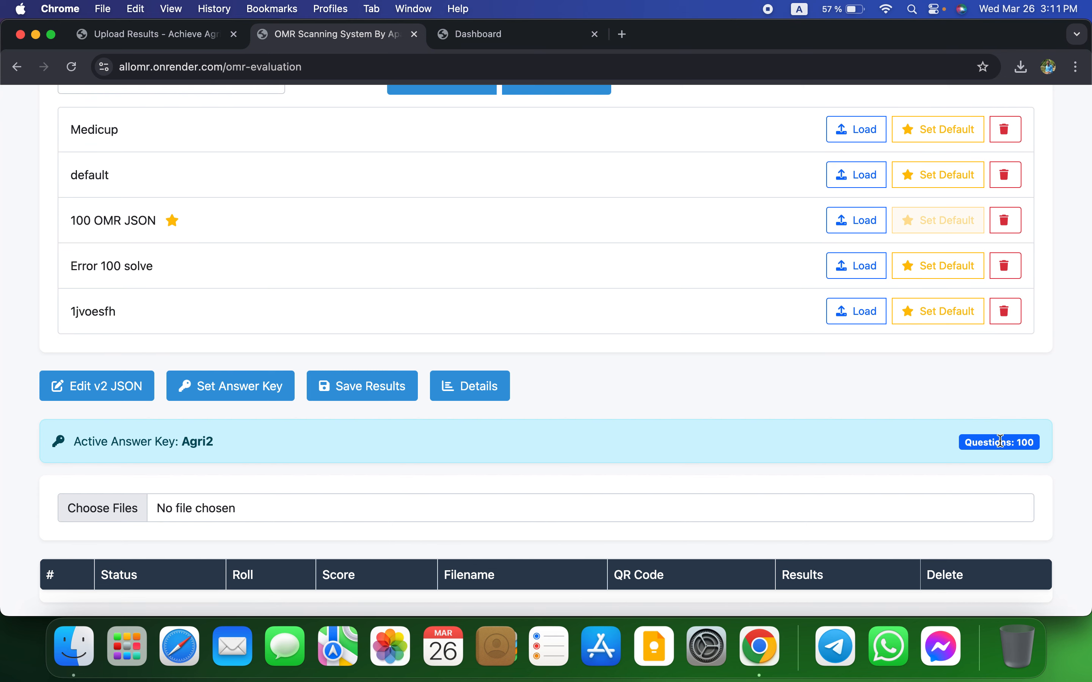
{"action": "scroll", "coordinate": [999, 445], "scroll_direction": "up", "scroll_amount": 8}
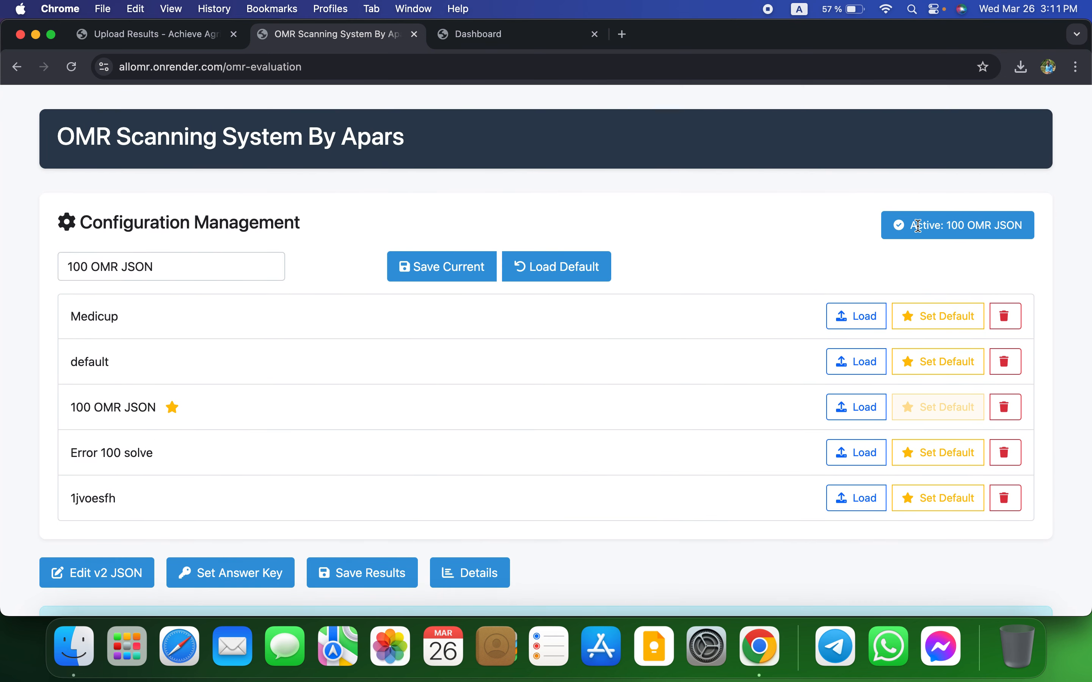
{"action": "scroll", "coordinate": [543, 365], "scroll_direction": "down", "scroll_amount": 9}
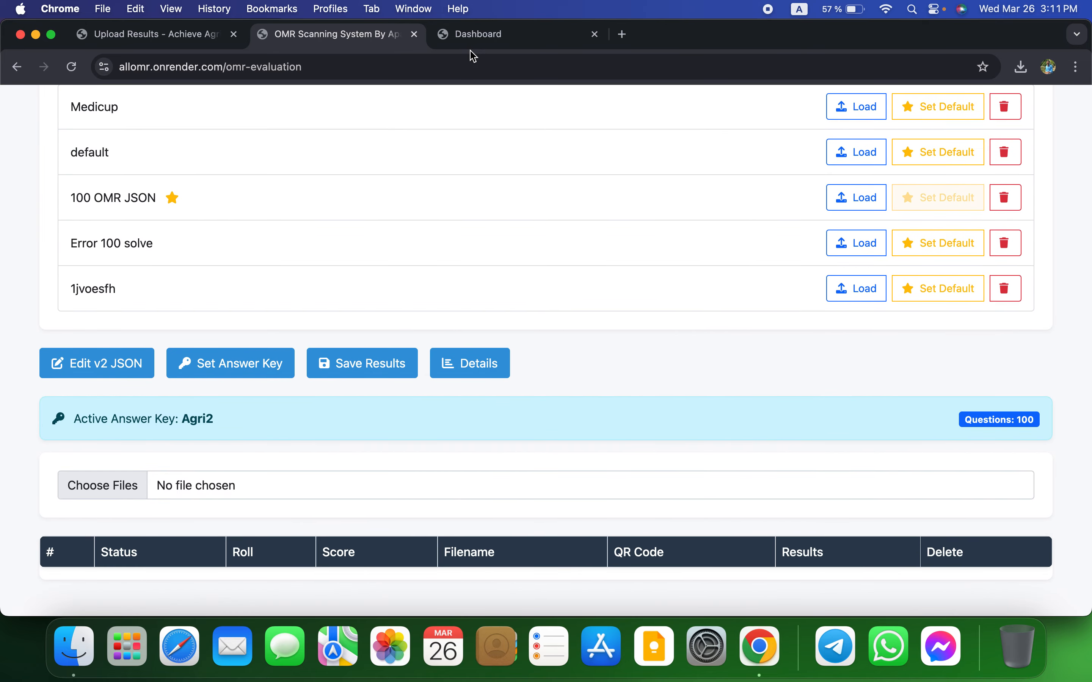
Check the OMR scanning dashboard's export and clear options, and return to the Achieve Agri25 results upload form
{"action": "left_click", "coordinate": [478, 35]}
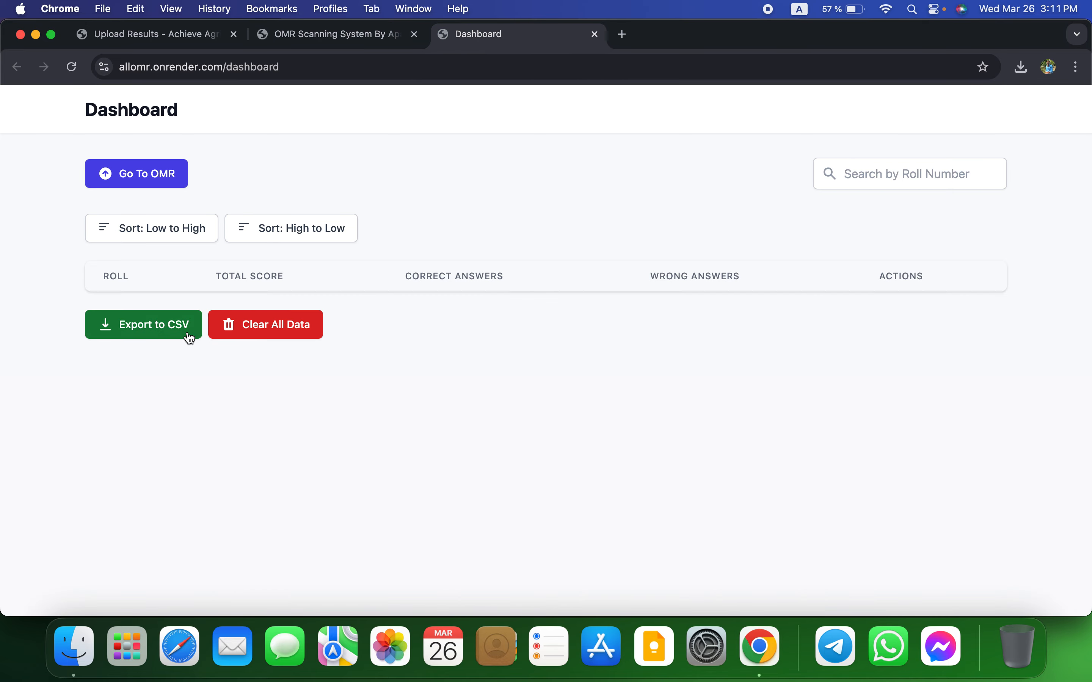
{"action": "left_click", "coordinate": [136, 36]}
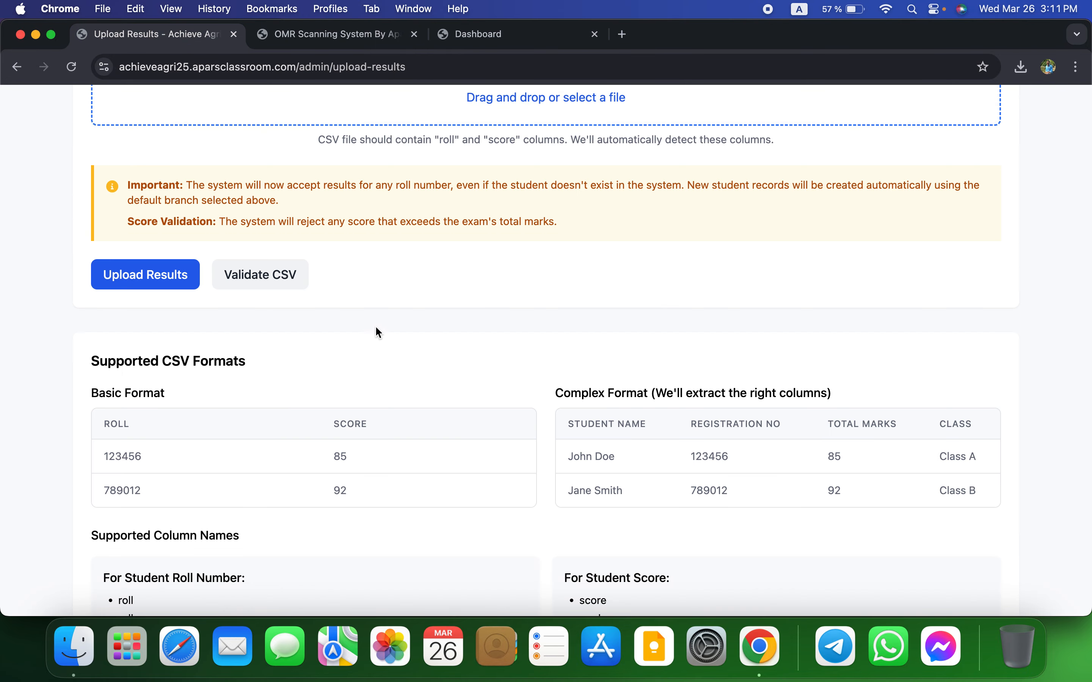
{"action": "scroll", "coordinate": [376, 326], "scroll_direction": "up", "scroll_amount": 9}
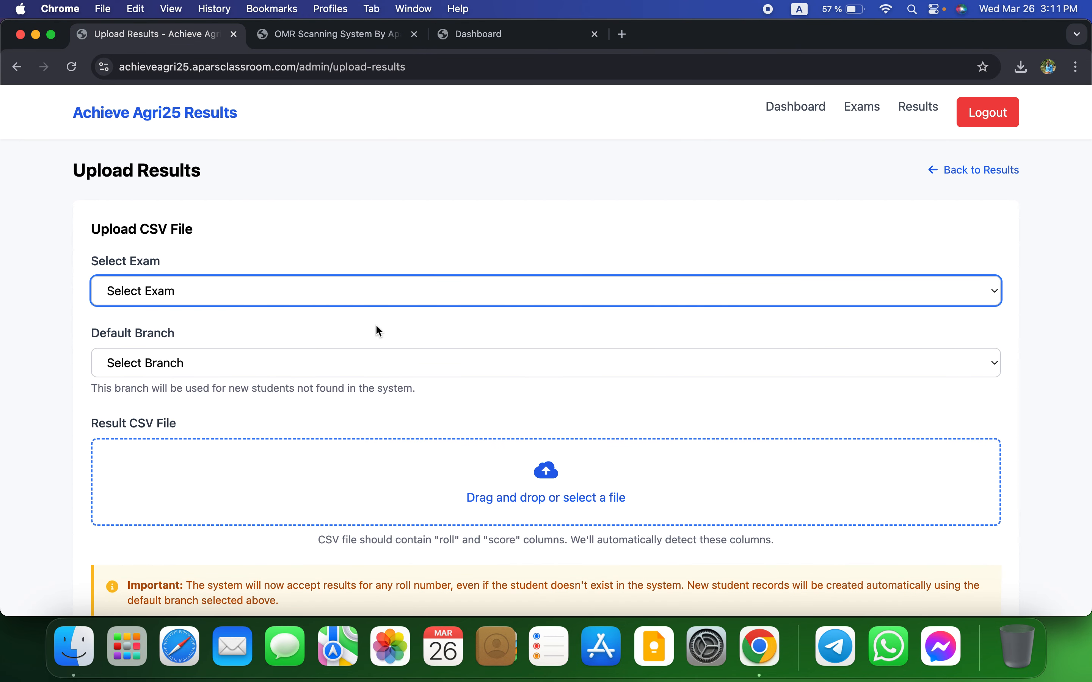
{"action": "left_click", "coordinate": [237, 235]}
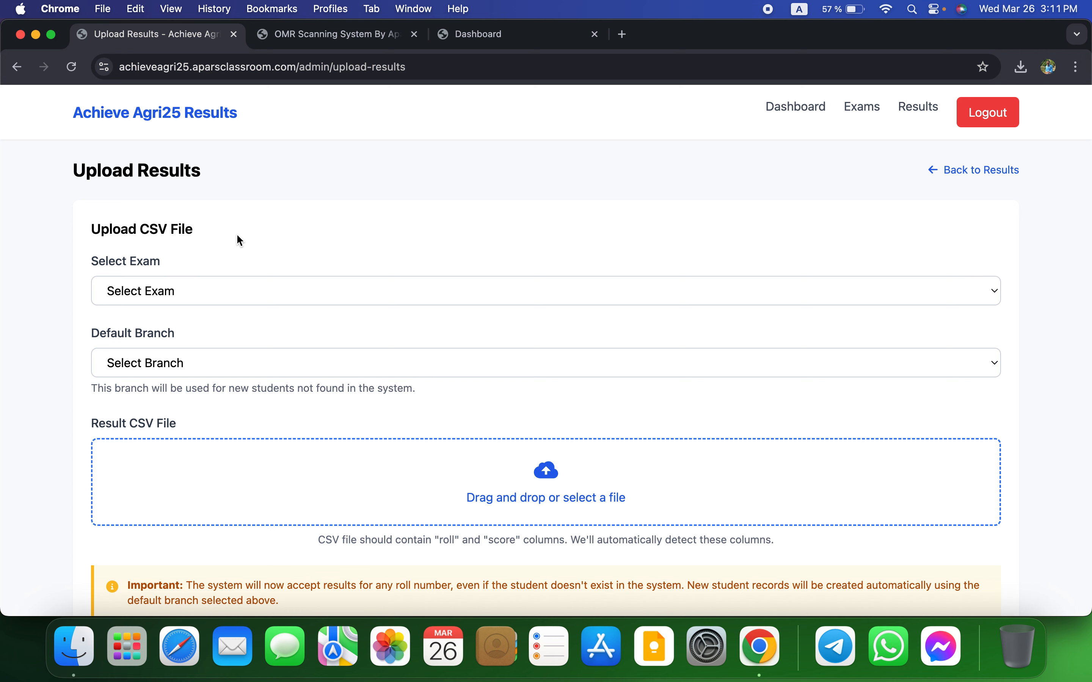